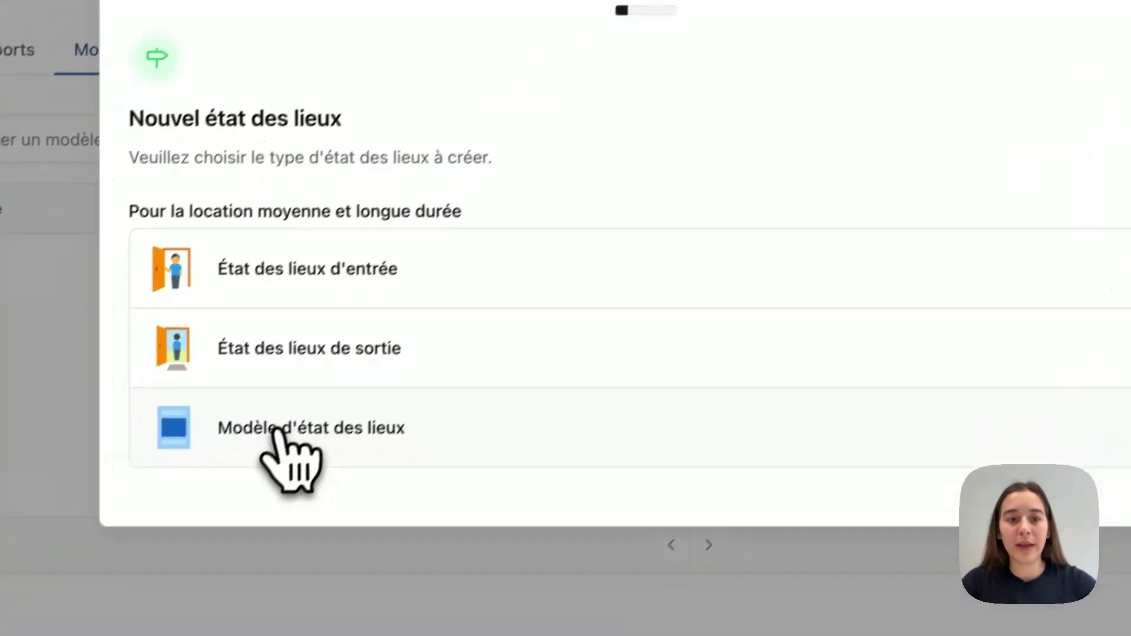
- Create a new property inspection template (Modèle d'état des lieux) named "T2 non meublé"
left_click(352, 453)
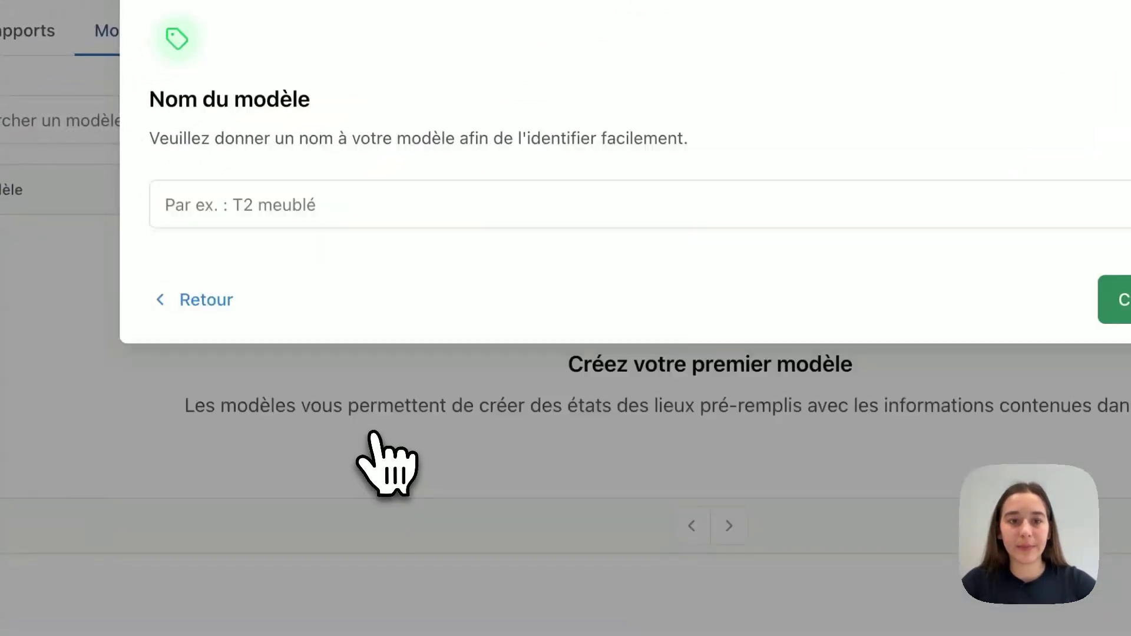
left_click(411, 215)
left_click(379, 252)
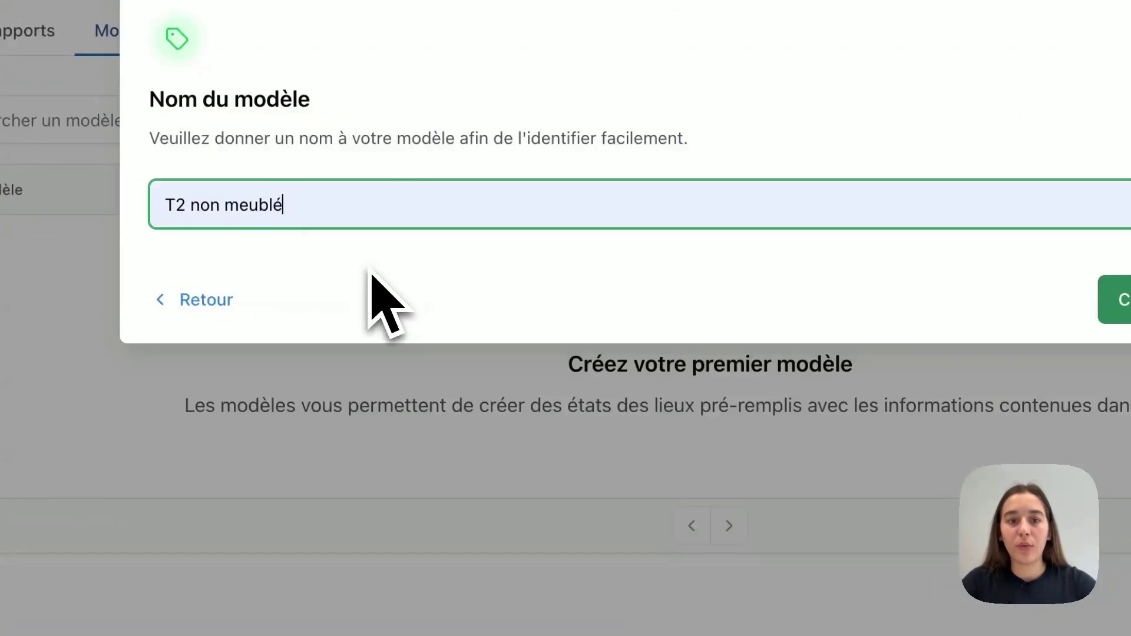
left_click(1114, 299)
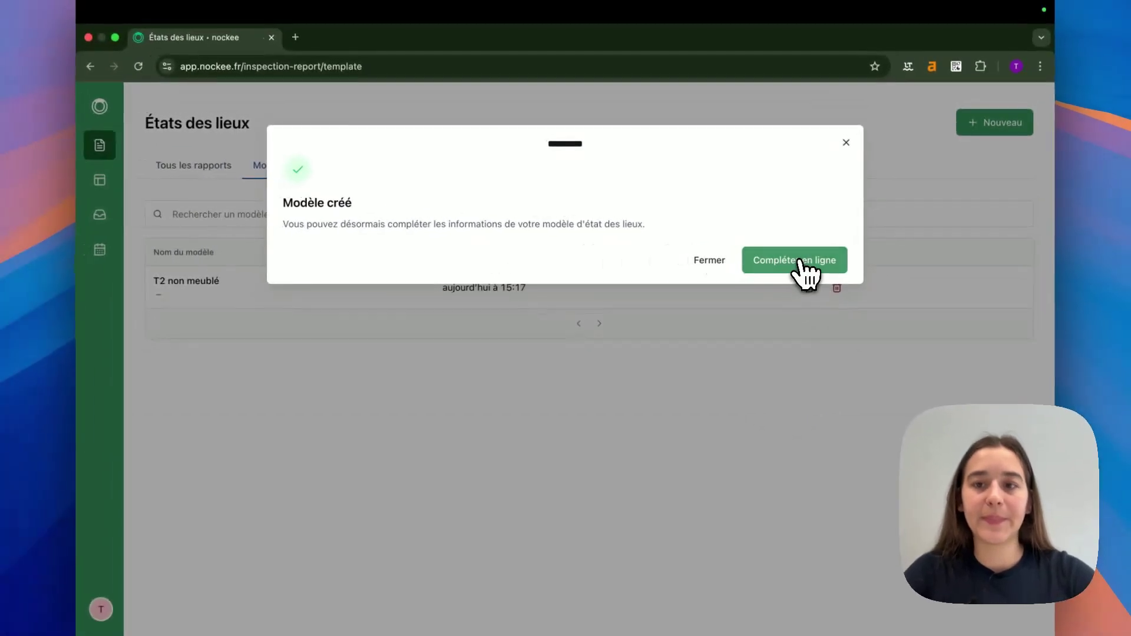
- Open the new template for online completion and view its Localisation du bien and Caractéristiques du bien sections
left_click(771, 260)
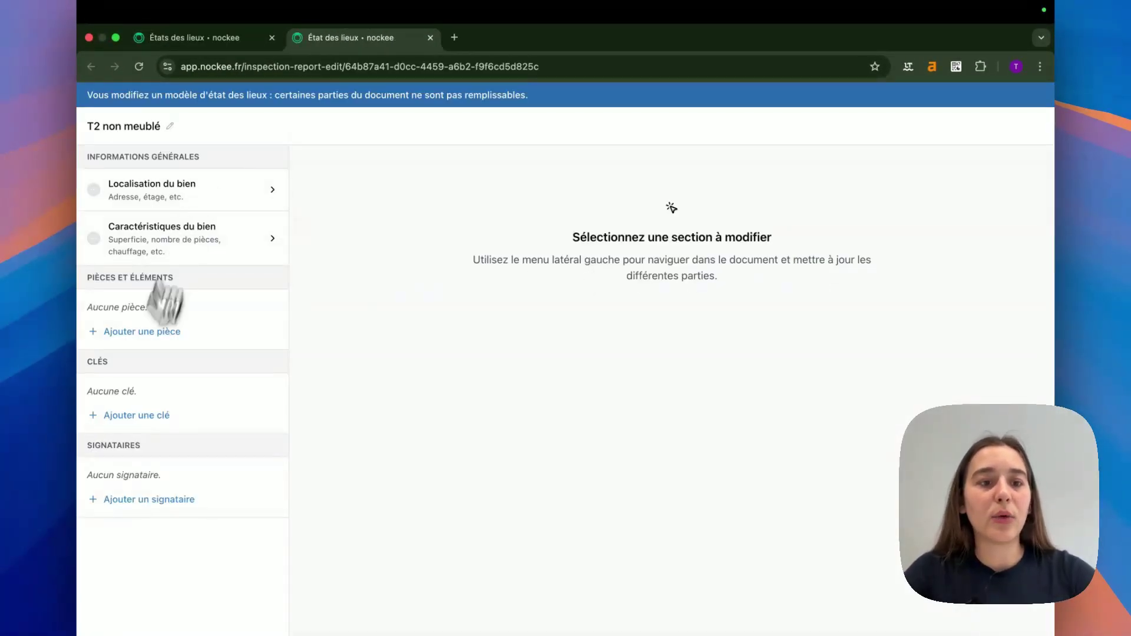
left_click(232, 198)
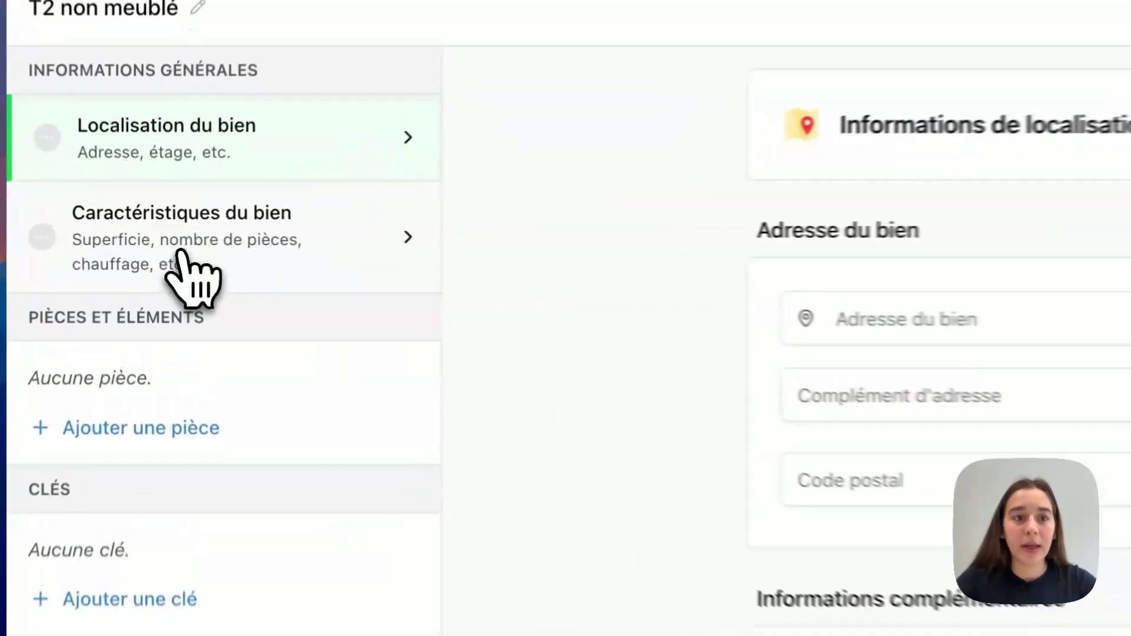
left_click(161, 246)
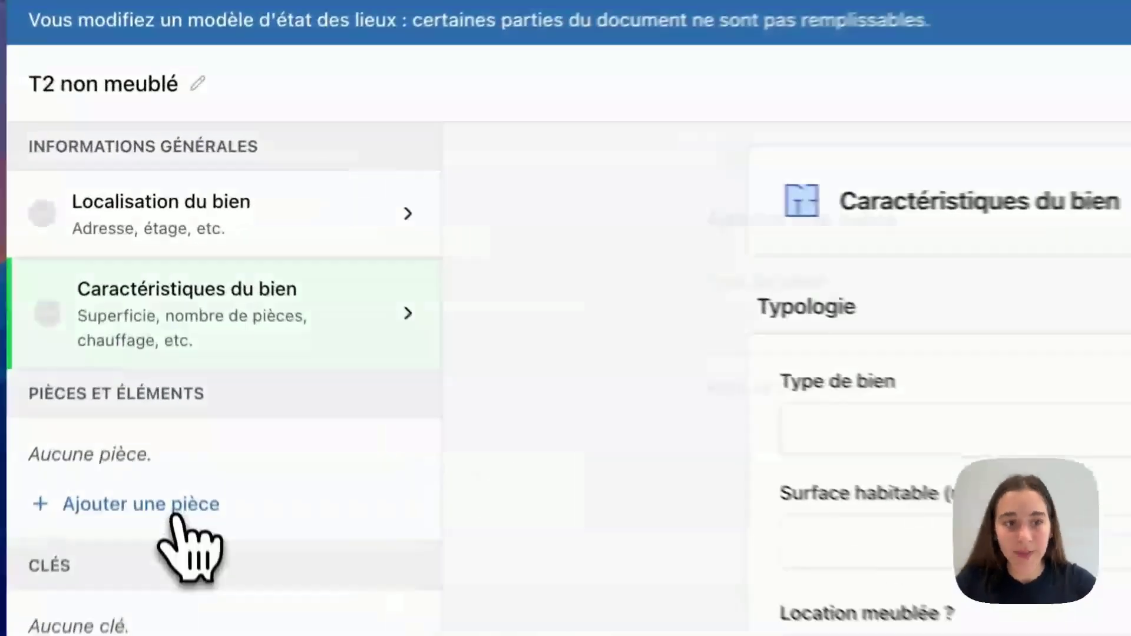
- Add a room of type Balcon to the template, keeping Balcon as its name
left_click(159, 339)
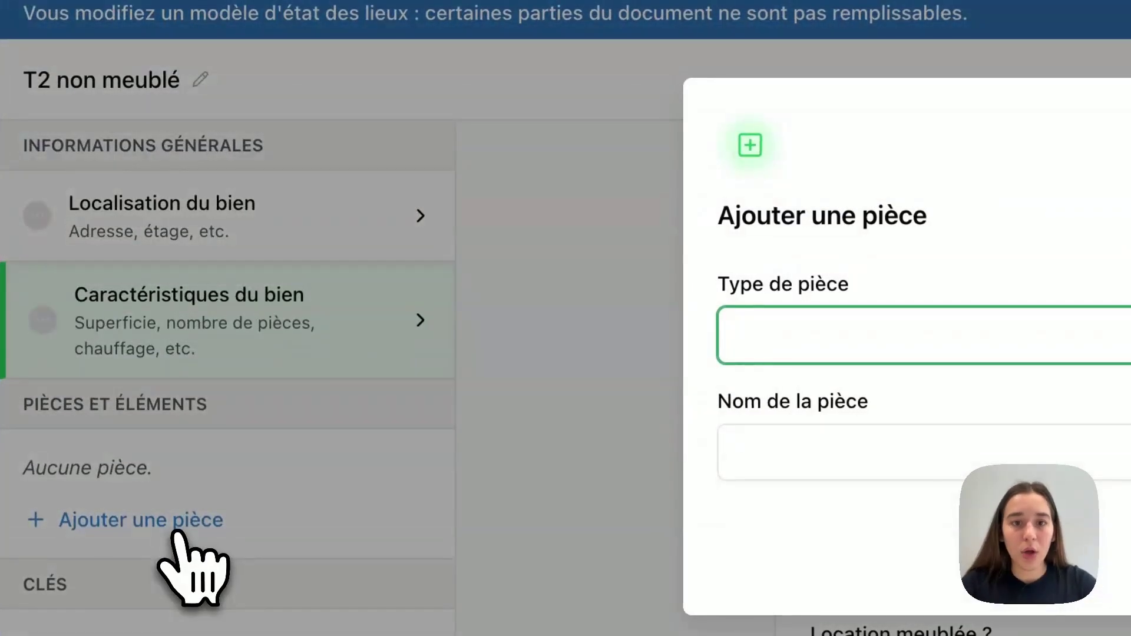
left_click(524, 332)
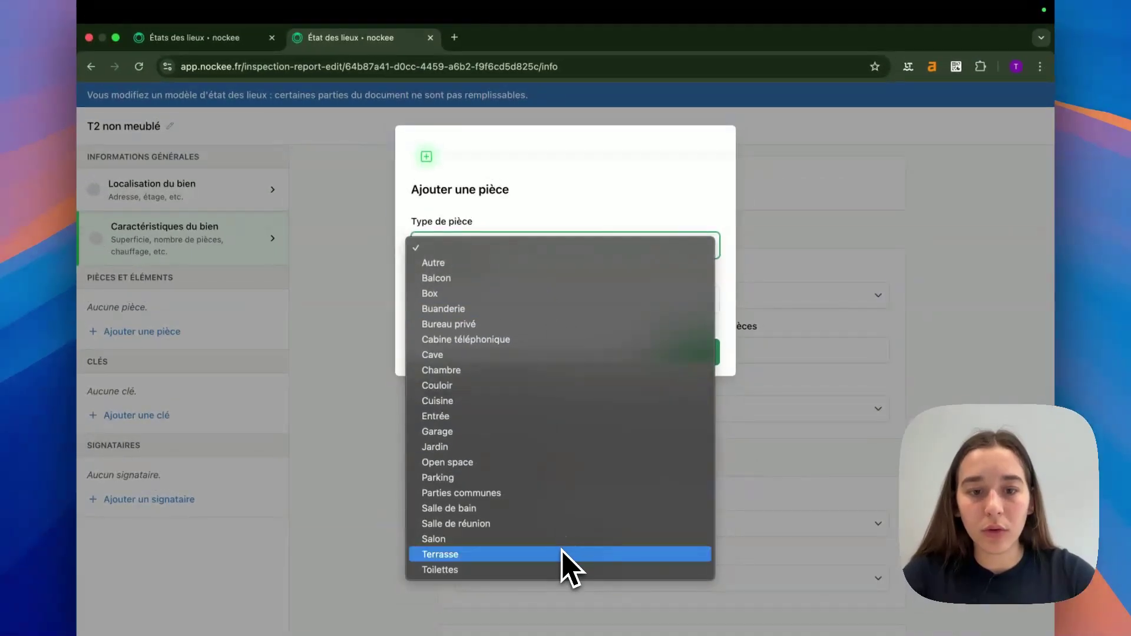
key("e")
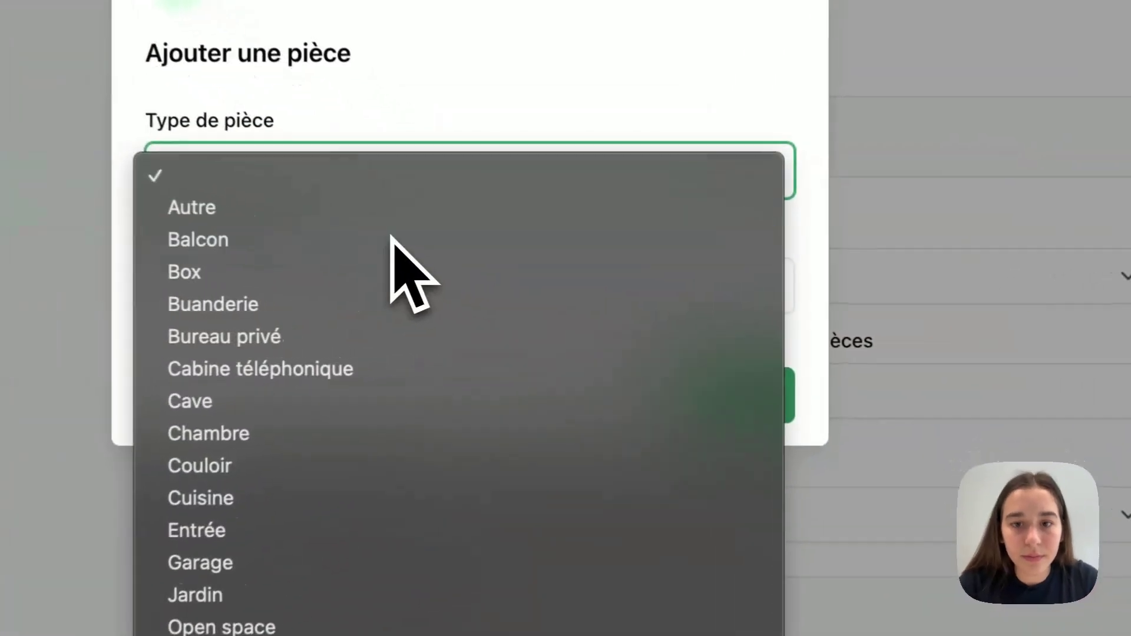
left_click(525, 278)
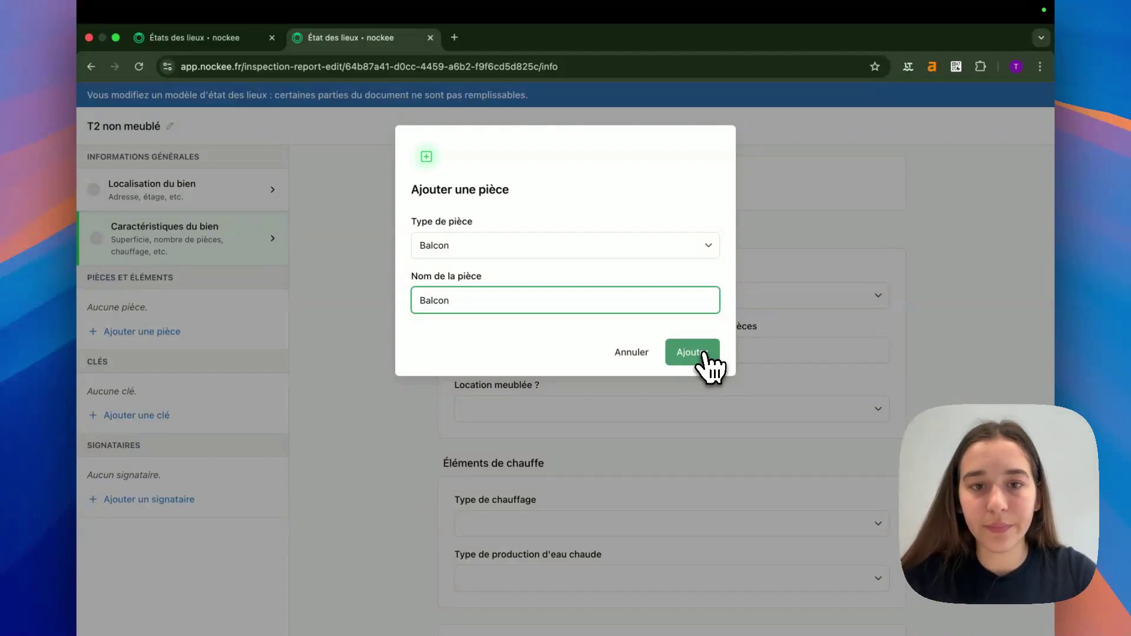
left_click(704, 353)
left_click(142, 333)
left_click(471, 246)
left_click(450, 536)
left_click(693, 352)
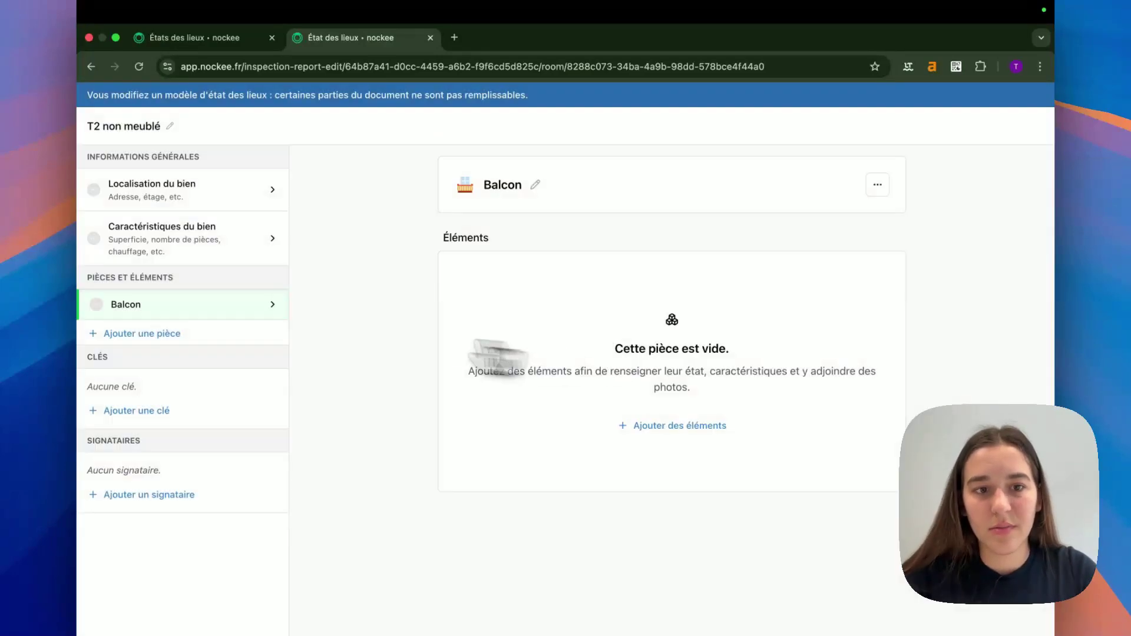
right_click(235, 305)
left_click(165, 330)
- Add a room of type Entrée to the template
left_click(118, 333)
left_click(507, 245)
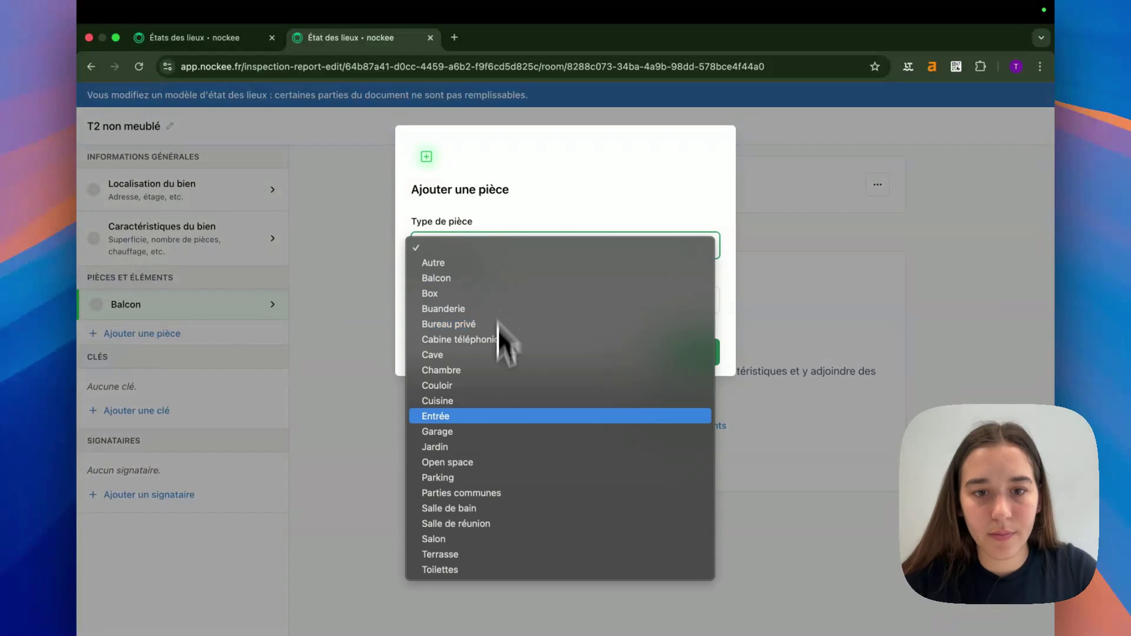
left_click(459, 416)
left_click(683, 357)
- Add two more rooms to the template, one of type Cuisine and one of type Chambre
left_click(145, 364)
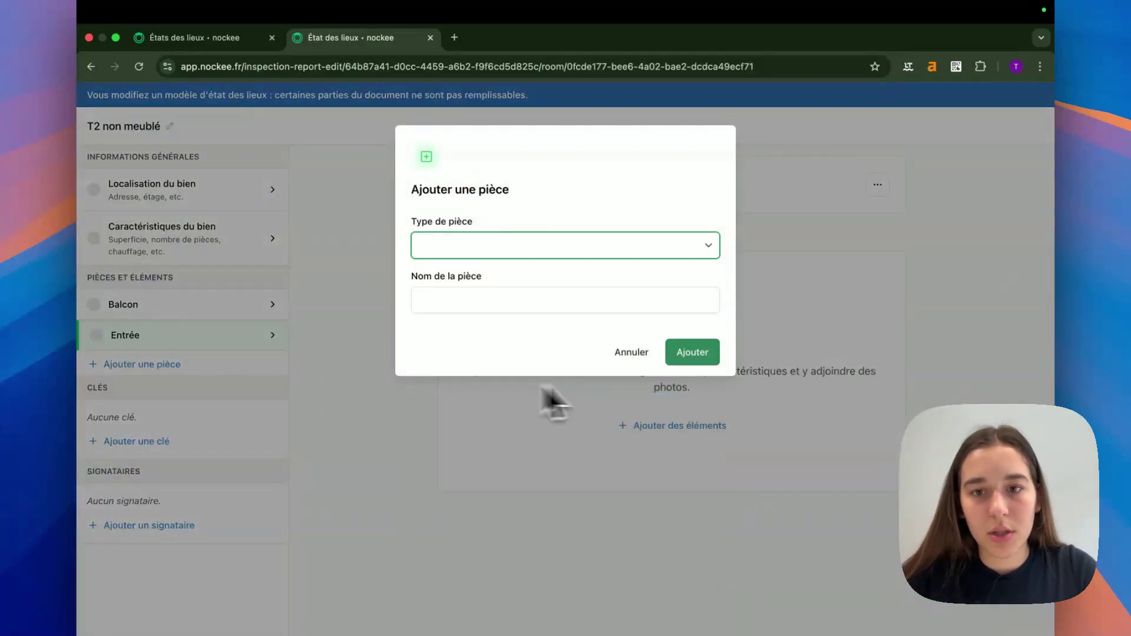
left_click_drag(566, 245, 437, 400)
left_click(692, 352)
left_click(142, 395)
left_click(530, 245)
left_click(441, 369)
left_click(693, 352)
- Add a Salle de bain room and a Toilettes room to the template
left_click(142, 425)
left_click(483, 247)
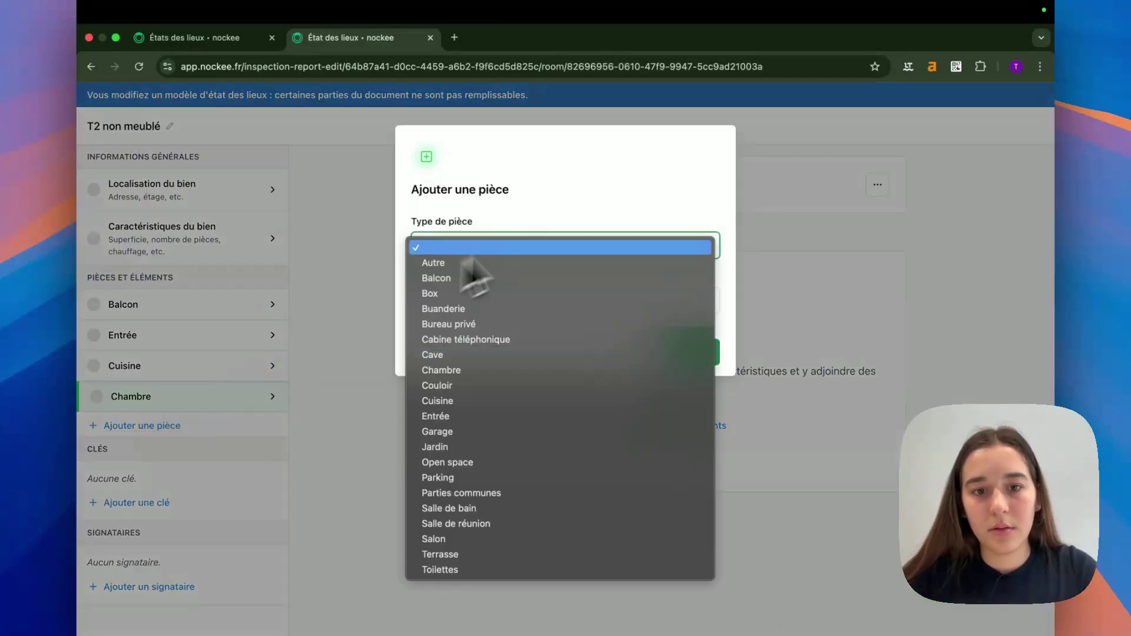
left_click(449, 508)
left_click(692, 352)
left_click(142, 455)
left_click(530, 245)
left_click(439, 569)
left_click(693, 352)
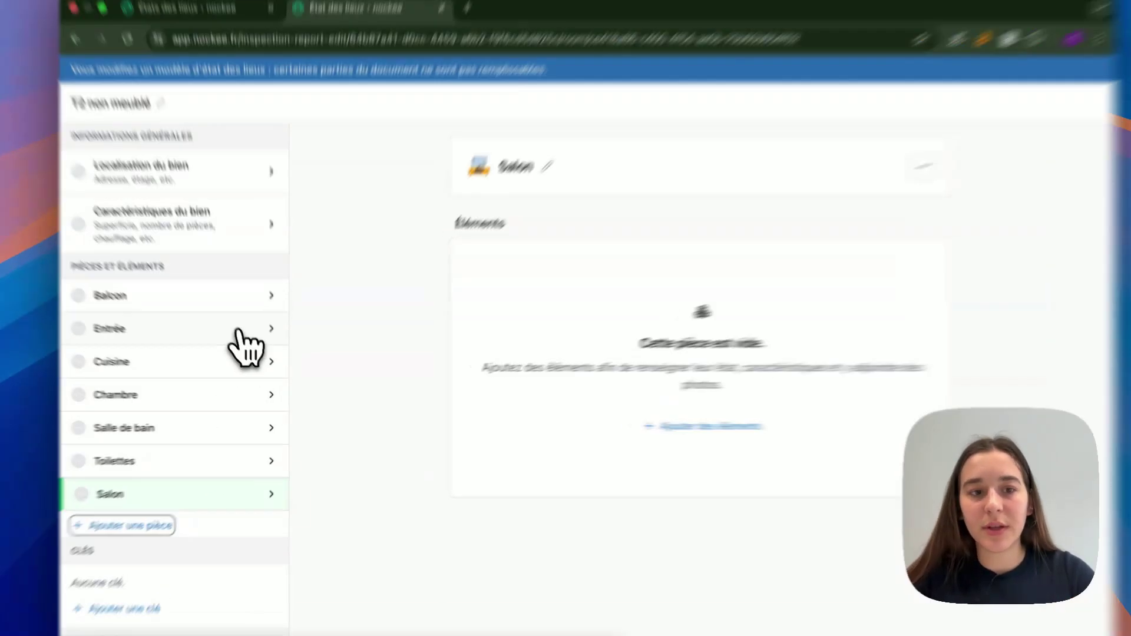
- In the Entrée room, start adding elements and select Éclairage, Électricité, Fenêtre and Interrupteur
left_click(243, 338)
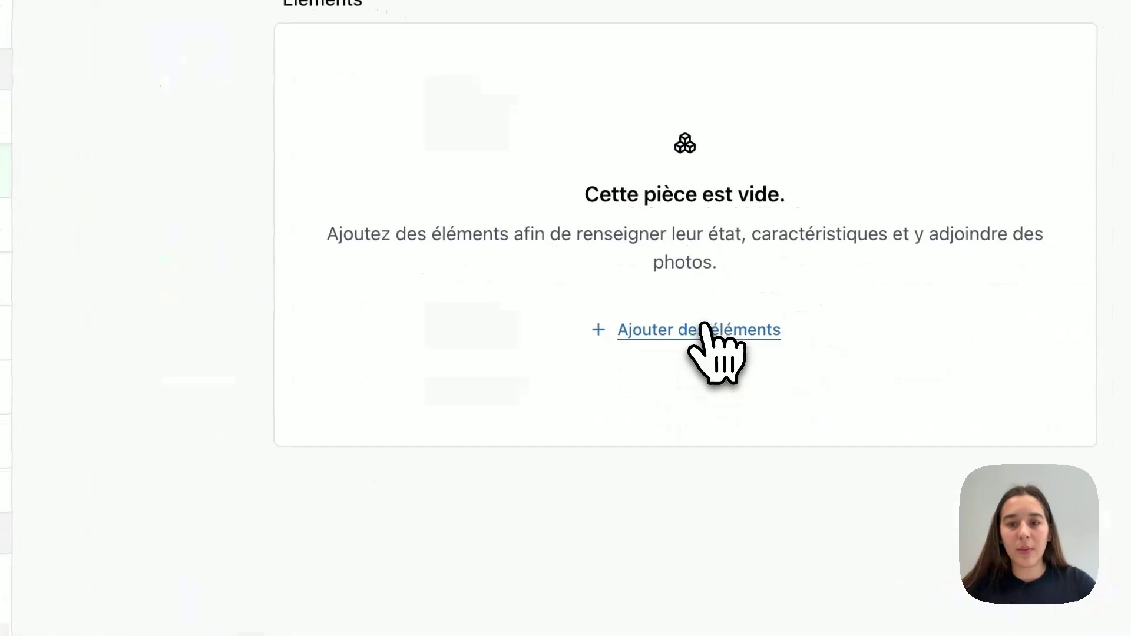
left_click(703, 330)
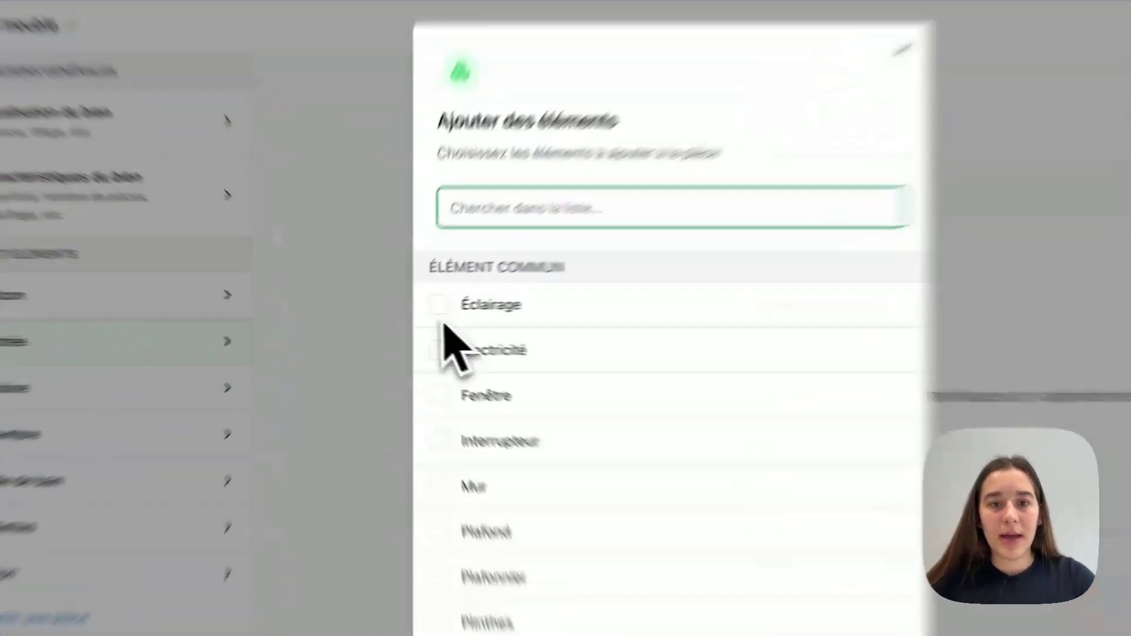
left_click(440, 315)
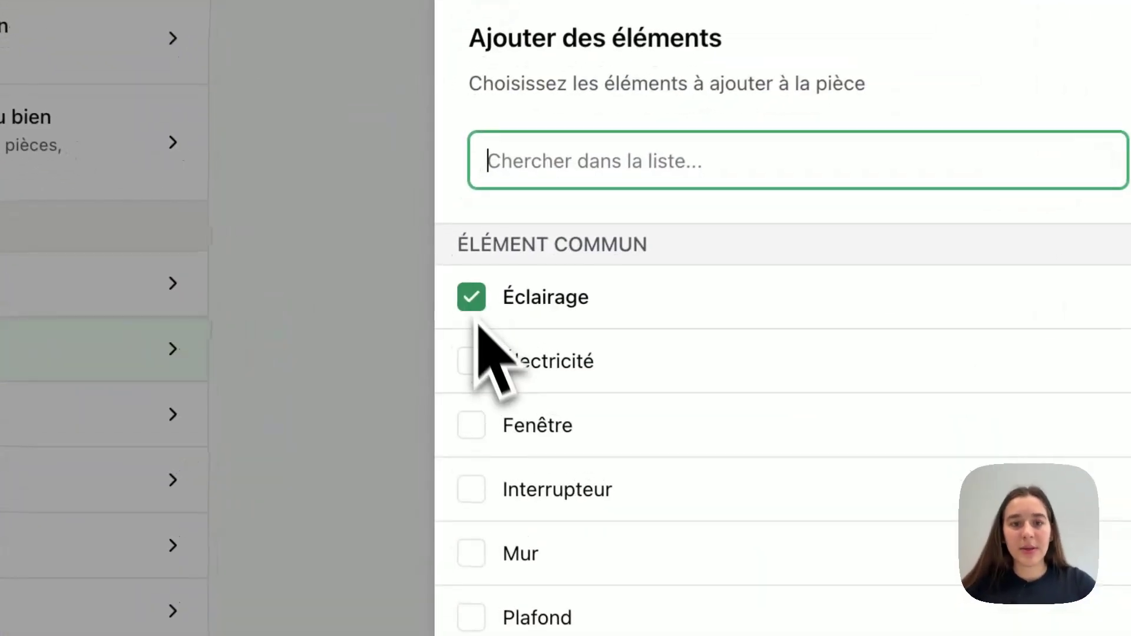
left_click(442, 355)
left_click(442, 401)
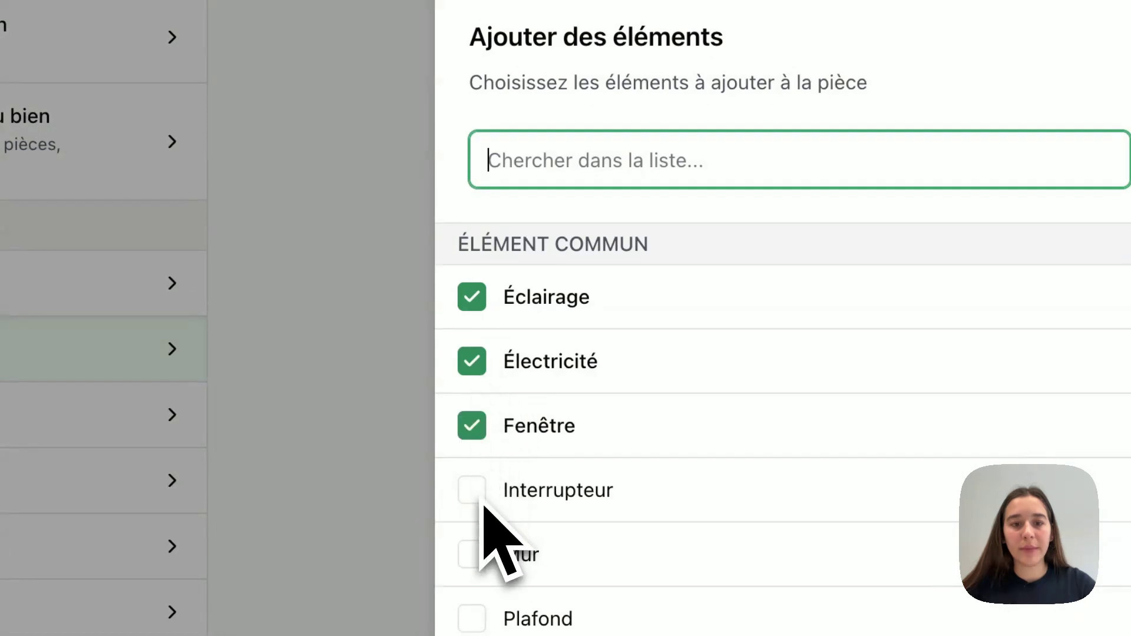
left_click(478, 497)
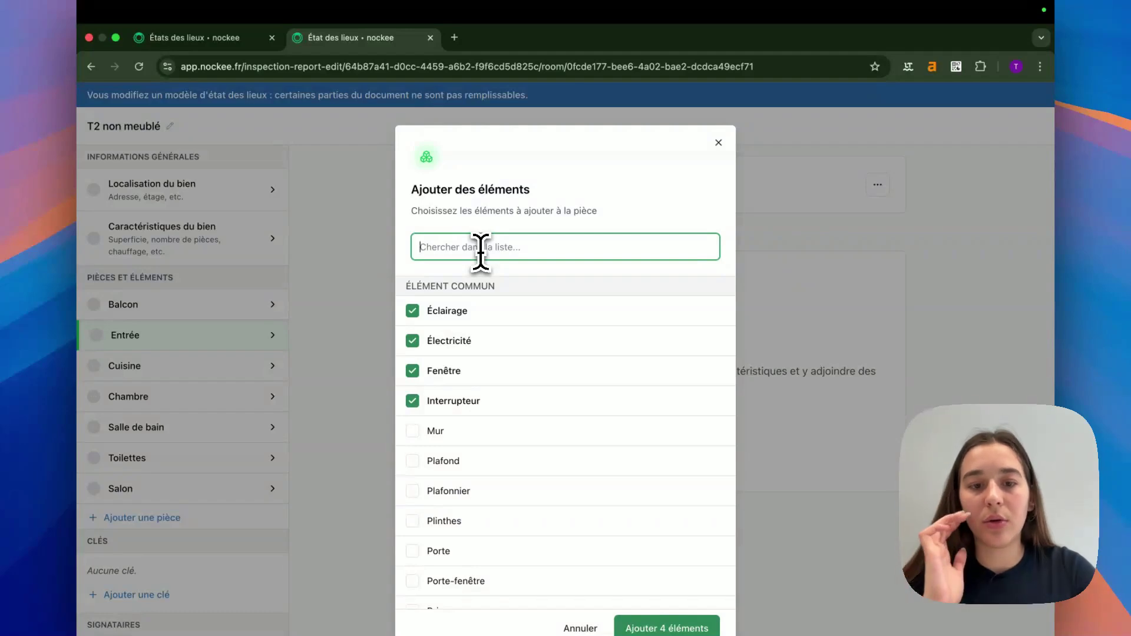
- Search the element list for "plafond" and "mur", select Plafond and Mur, and clear the search
type("plafond")
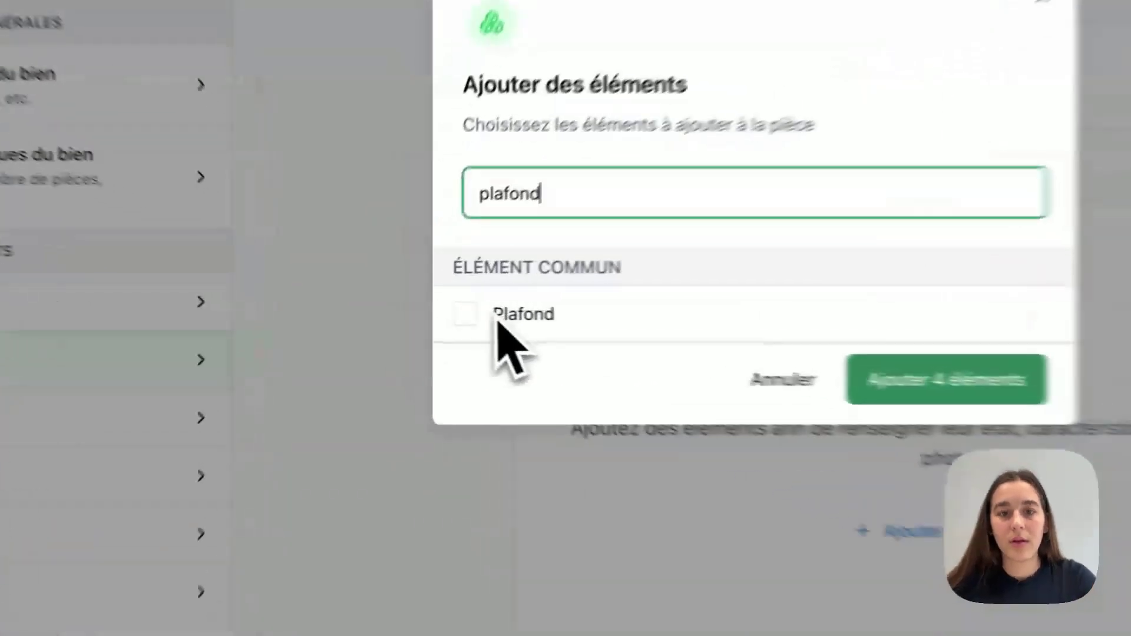
left_click(429, 314)
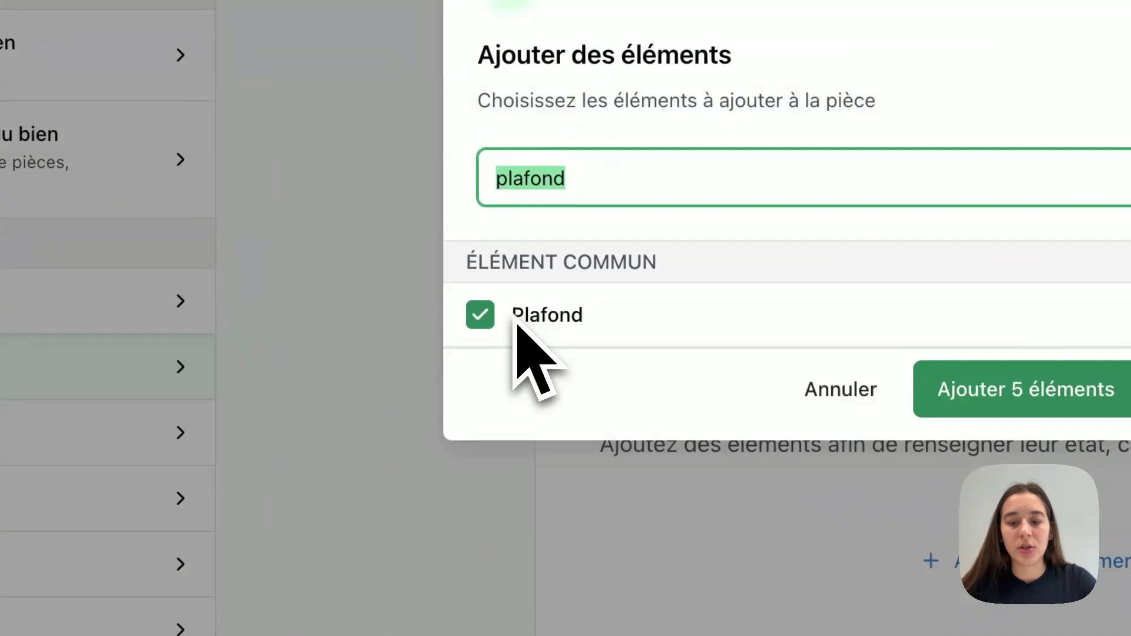
type("mur")
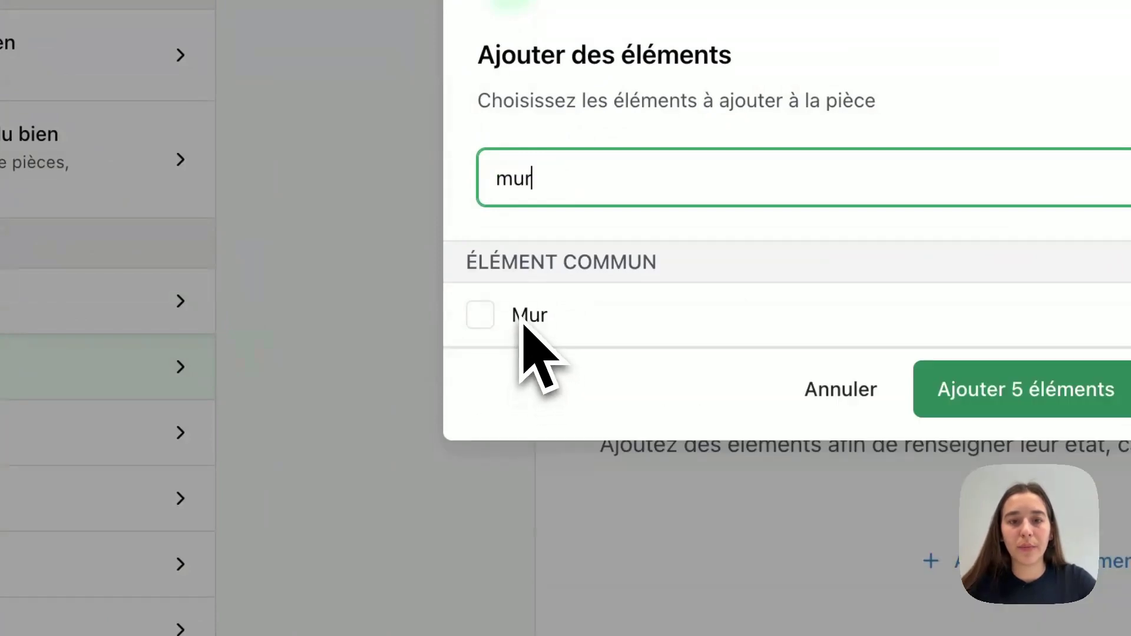
left_click(523, 323)
key("BackSpace")
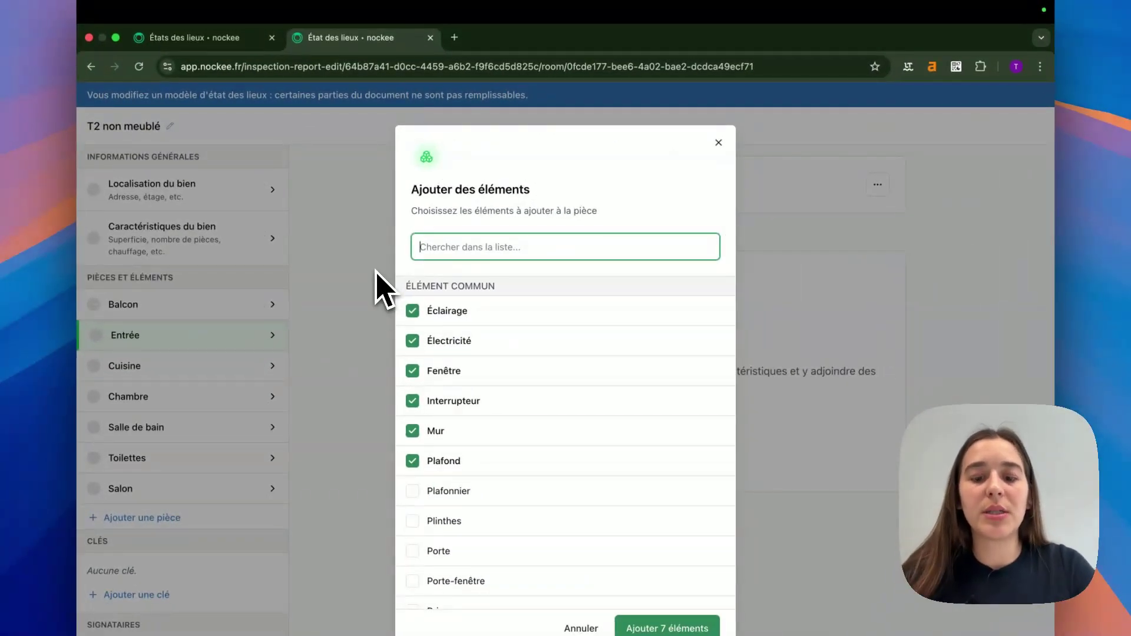
- Create a custom element named "judas" for the Entrée room and keep it selected
type("judas")
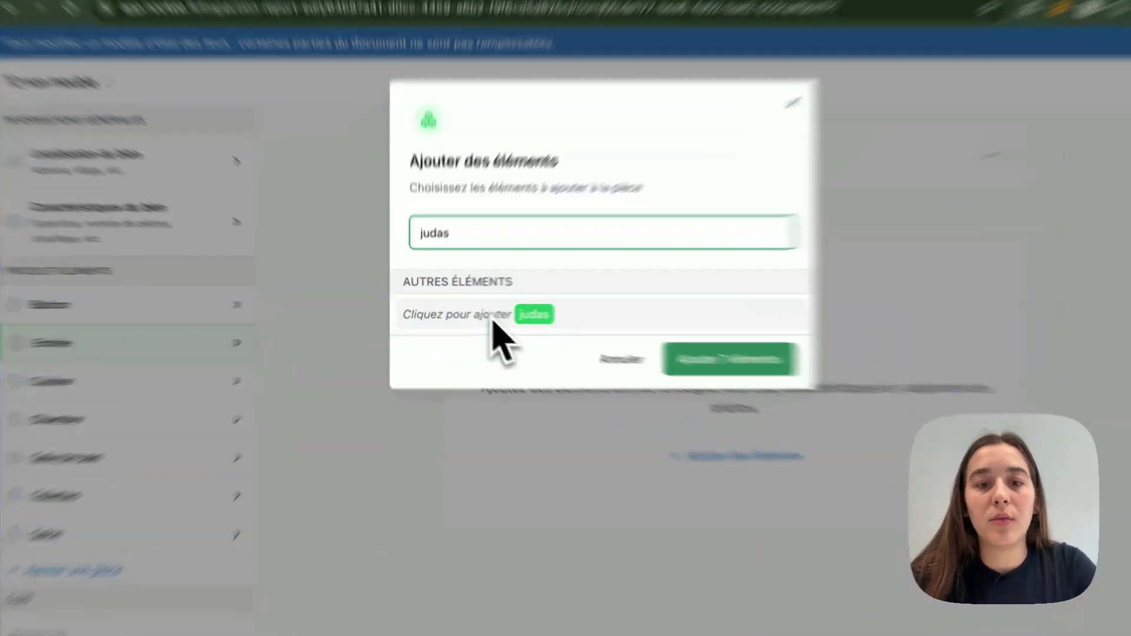
left_click(480, 314)
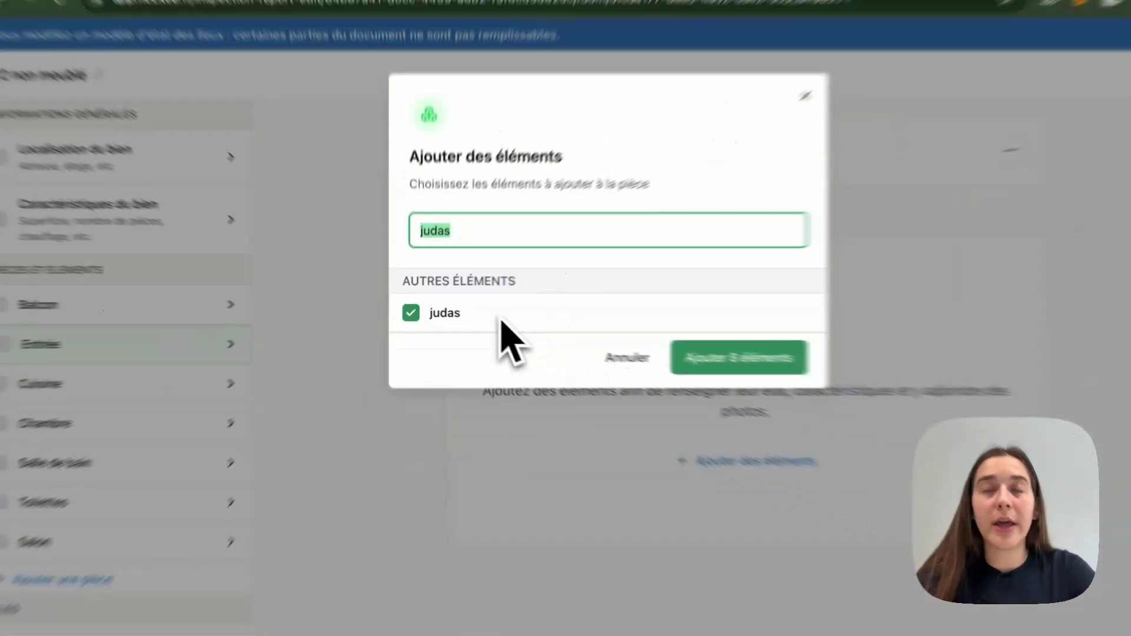
type("oeil de boeuf")
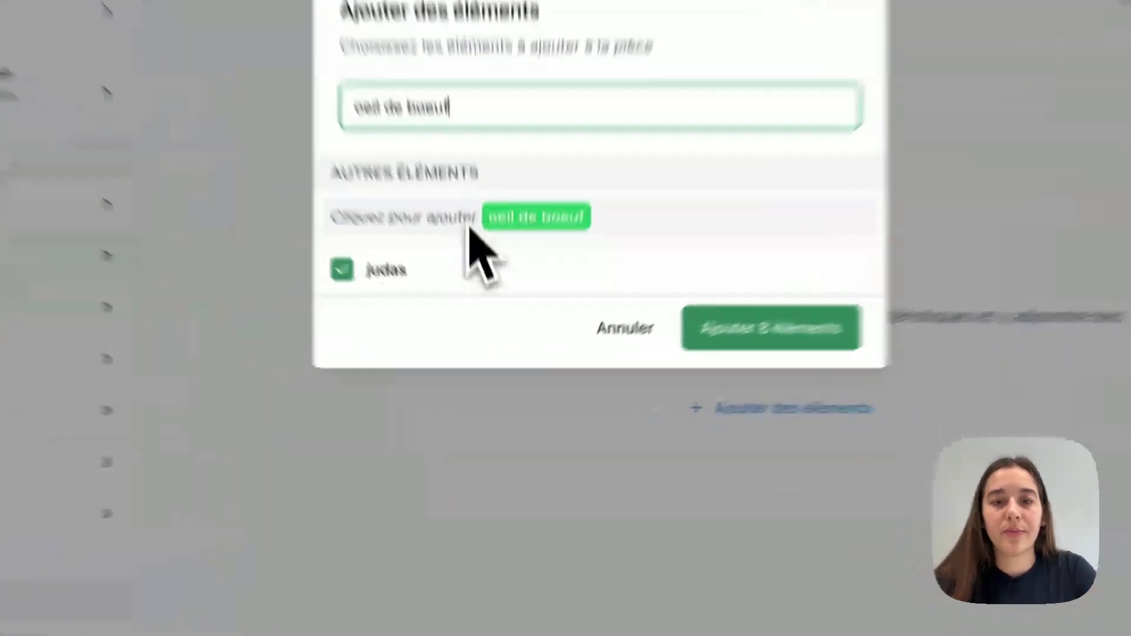
left_click(482, 315)
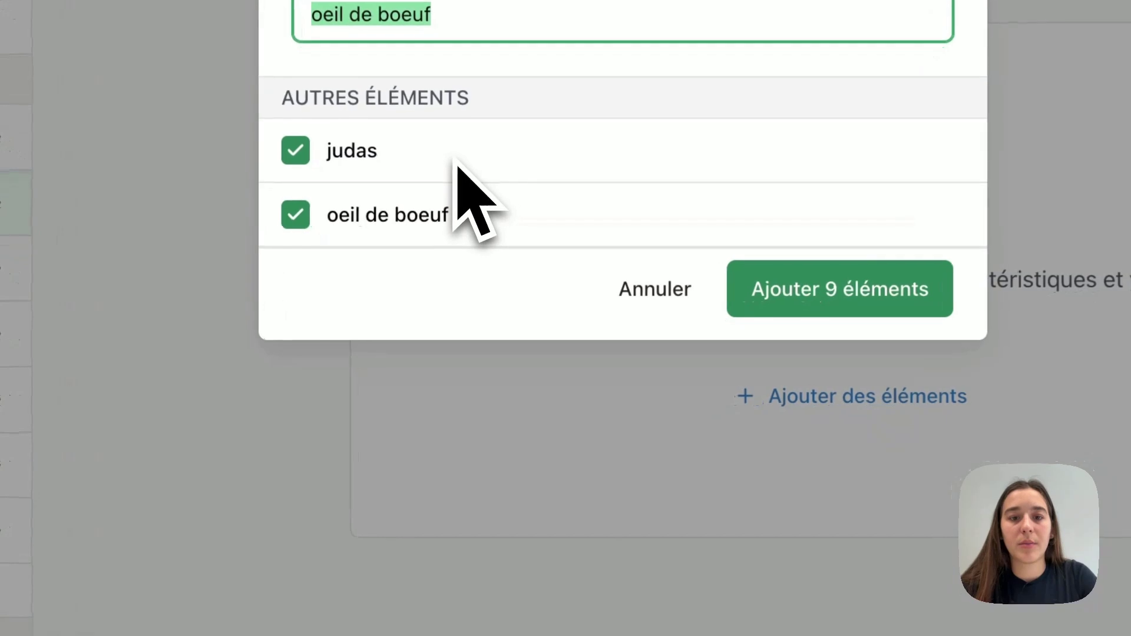
left_click(297, 214)
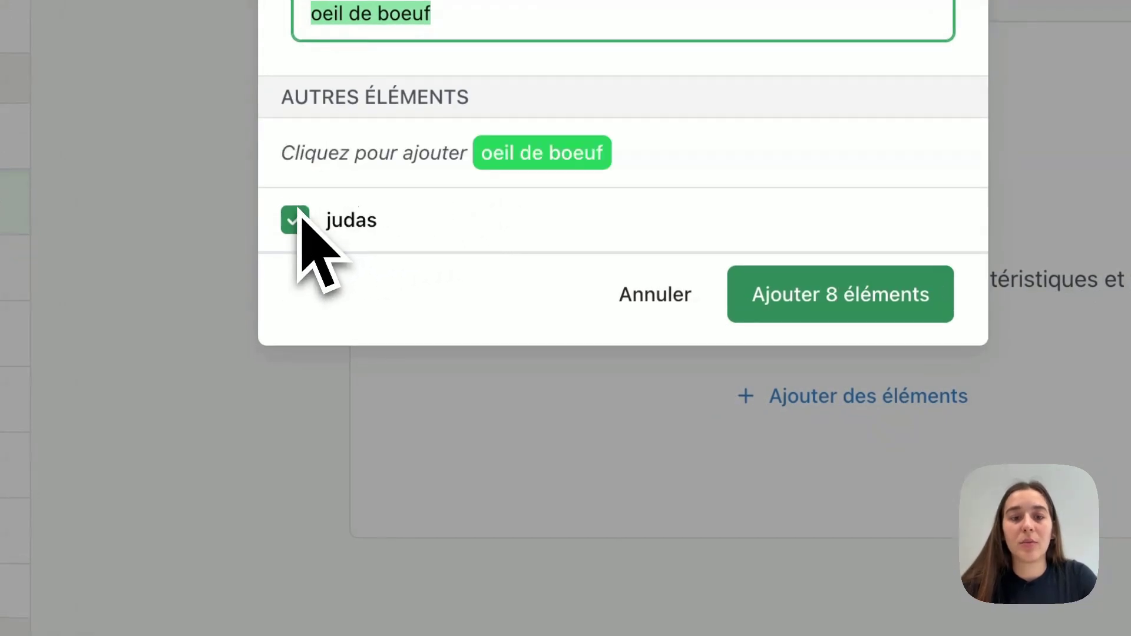
- Add the selected elements to the Entrée room and look through its element list
left_click(822, 303)
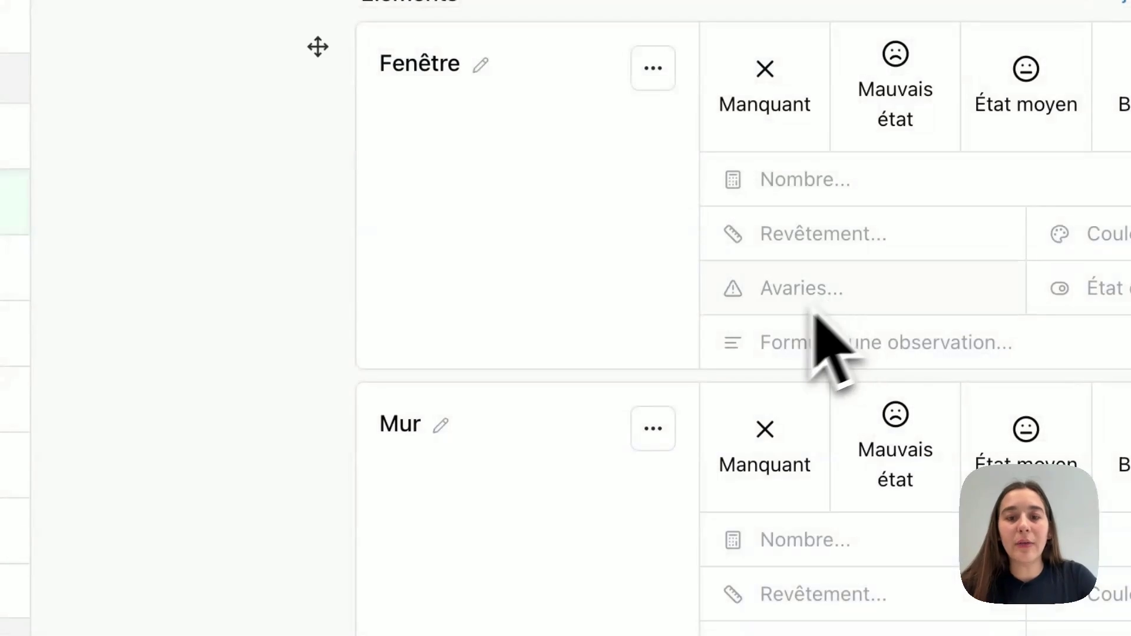
scroll(656, 560, "down", 2)
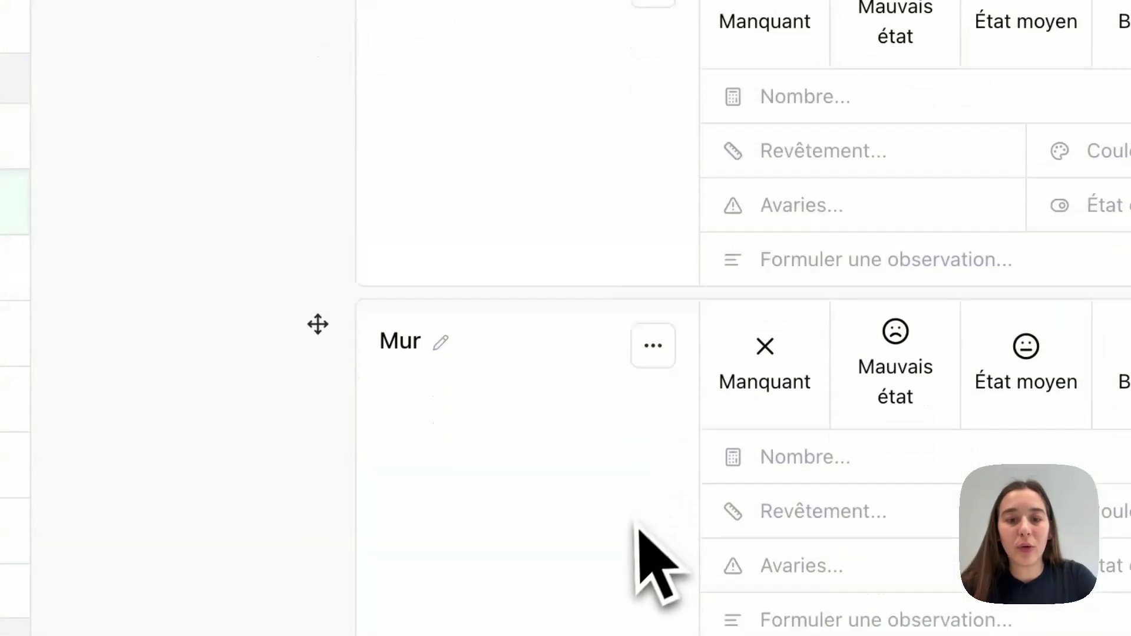
scroll(606, 519, "down", 8)
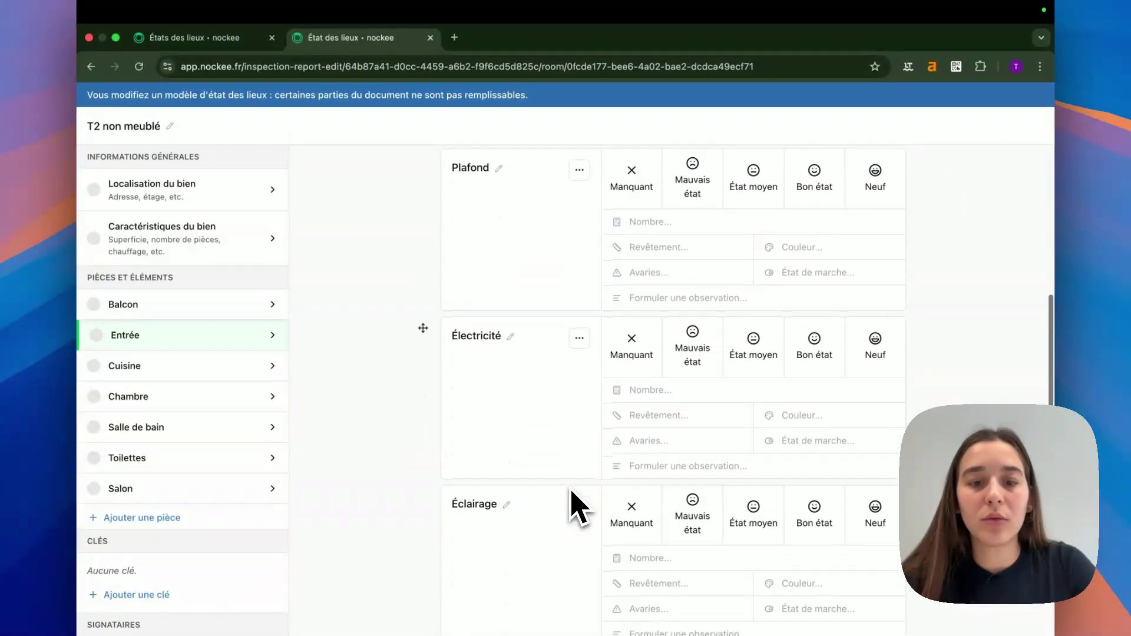
scroll(554, 477, "up", 7)
- Reorder the Entrée elements by moving Mur directly below Plafond
left_click_drag(421, 306, 430, 478)
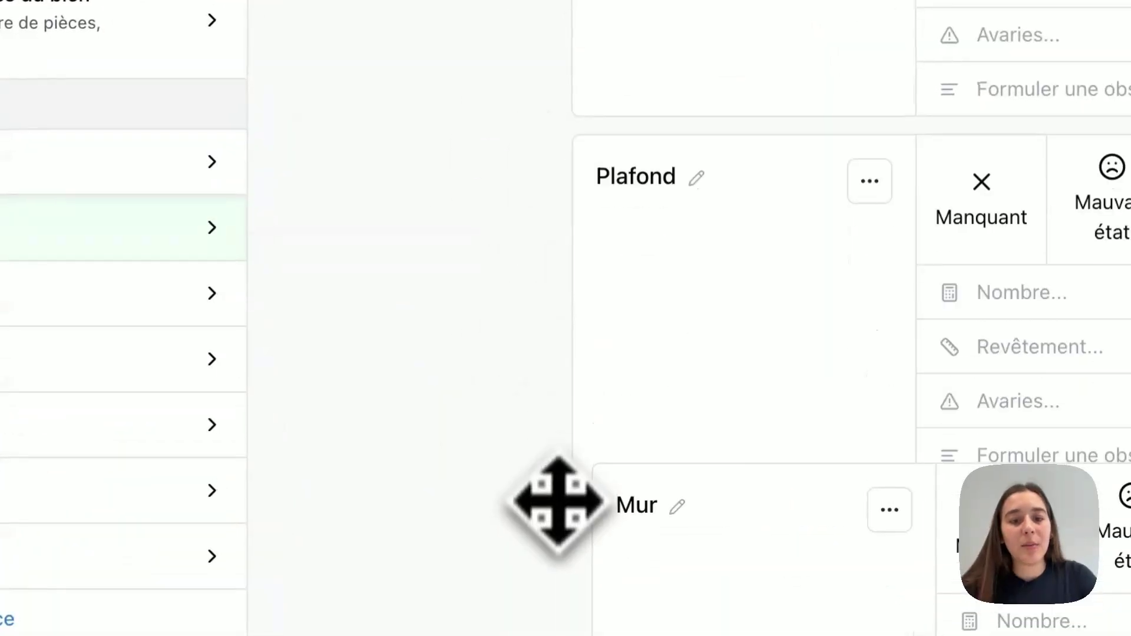
left_click_drag(551, 537, 548, 590)
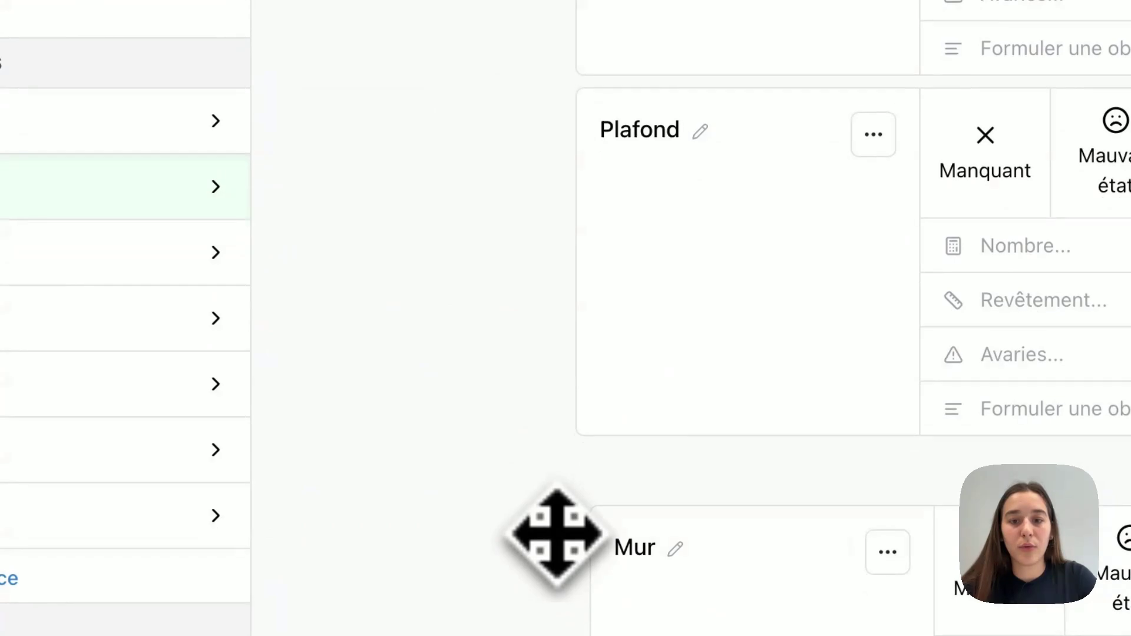
left_click_drag(556, 534, 542, 530)
scroll(548, 530, "down", 10)
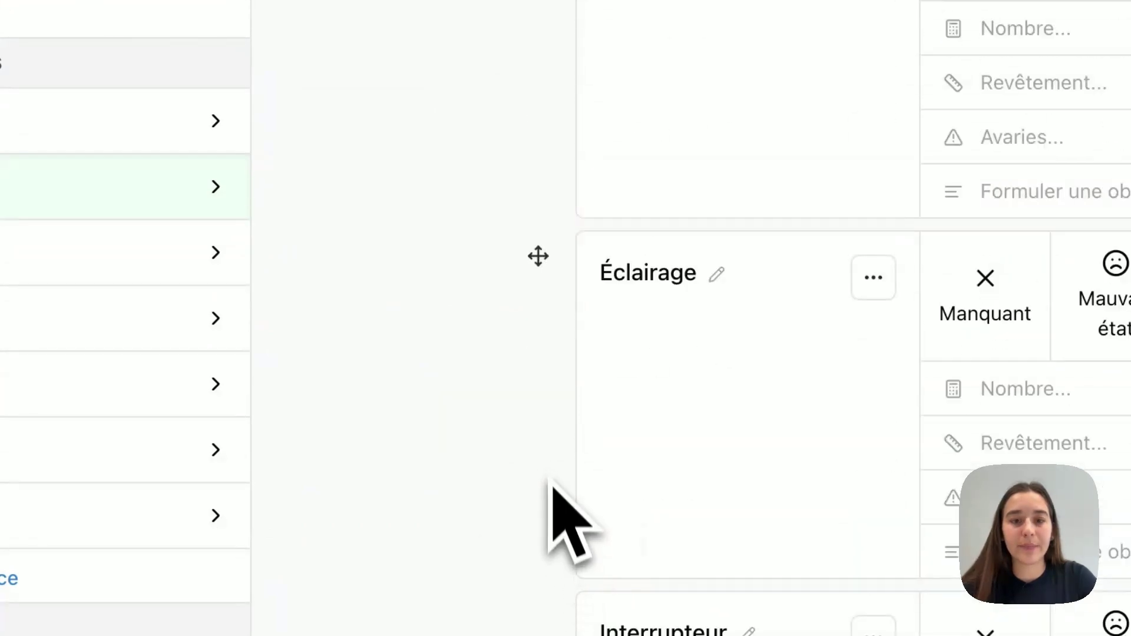
- Move the Mur element to the end of the Entrée list, directly below judas
scroll(549, 479, "up", 6)
left_click_drag(540, 25, 536, 354)
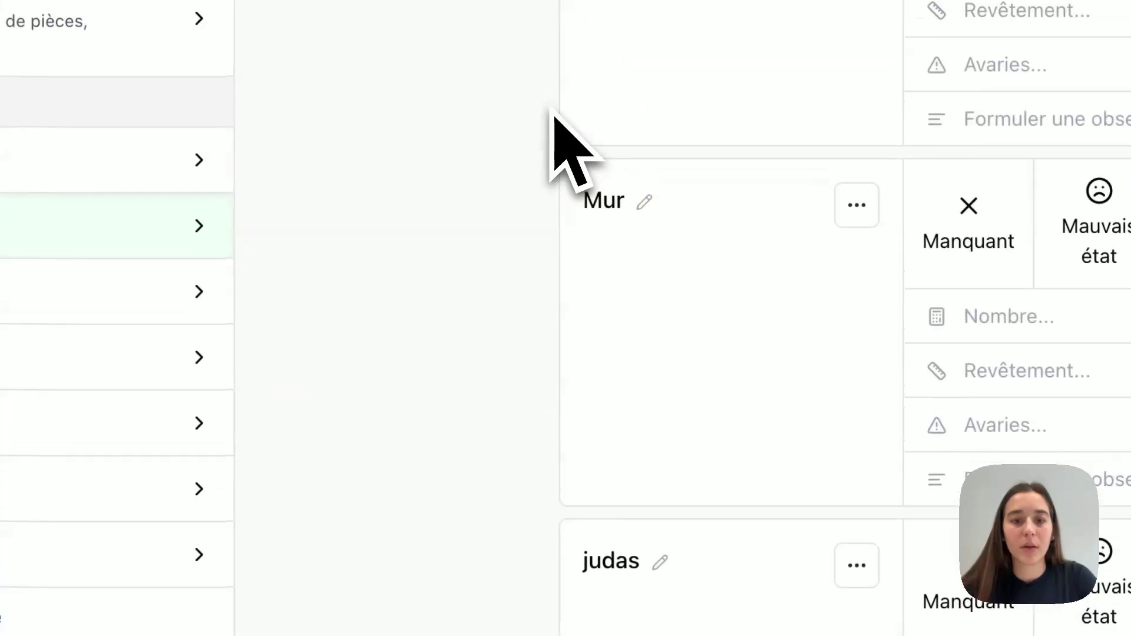
left_click_drag(526, 169, 490, 398)
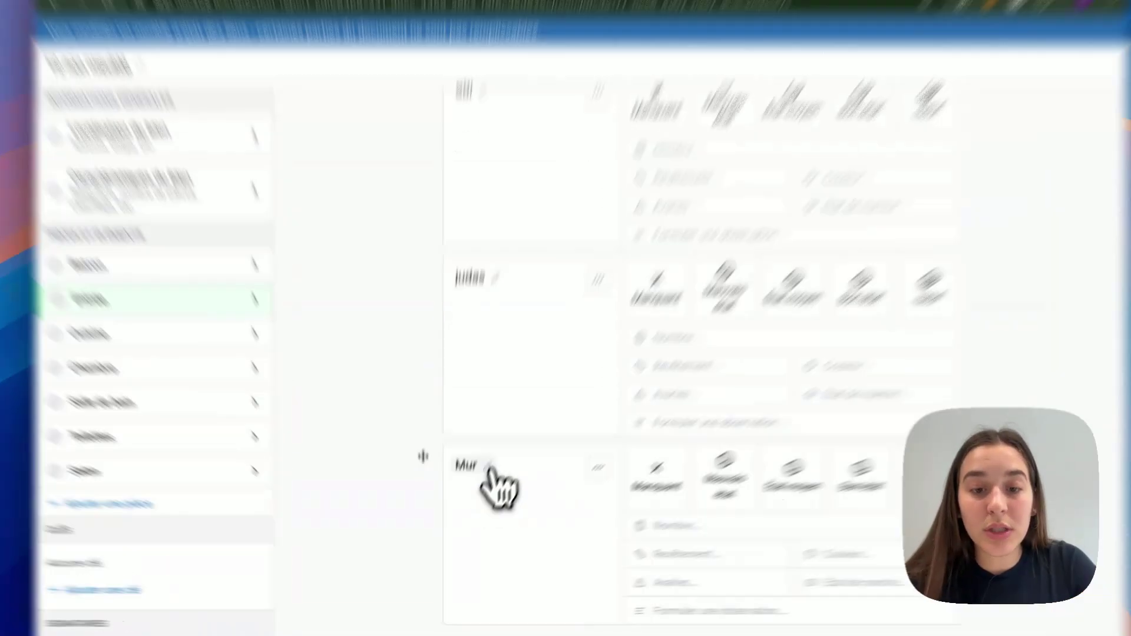
- Rename the Mur element in Entrée as "Mur A"
left_click(482, 487)
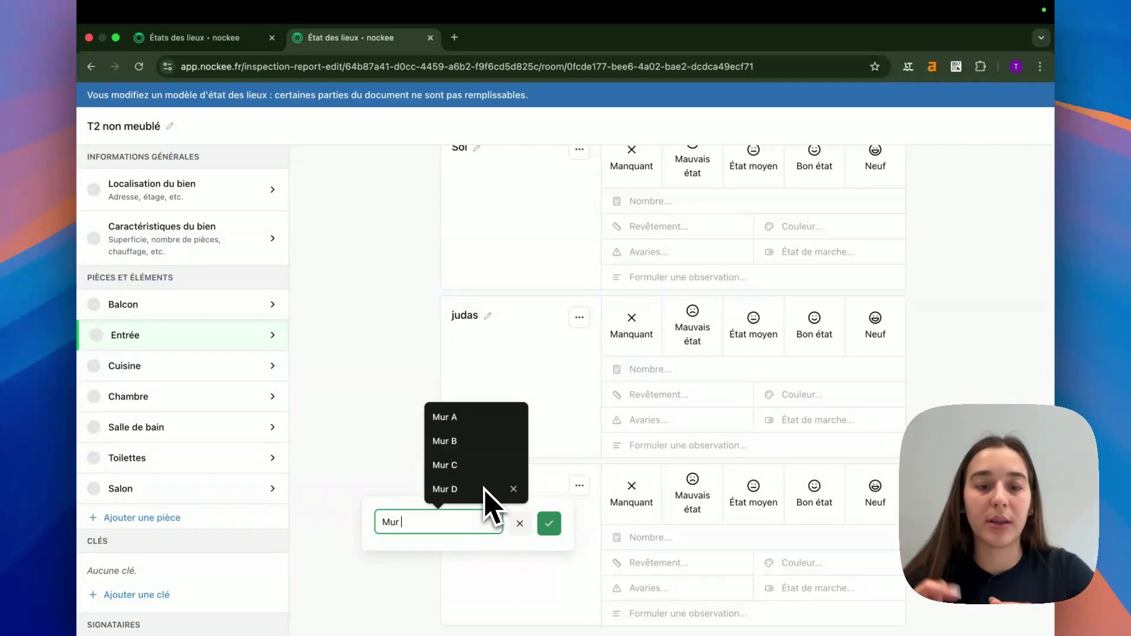
type("A")
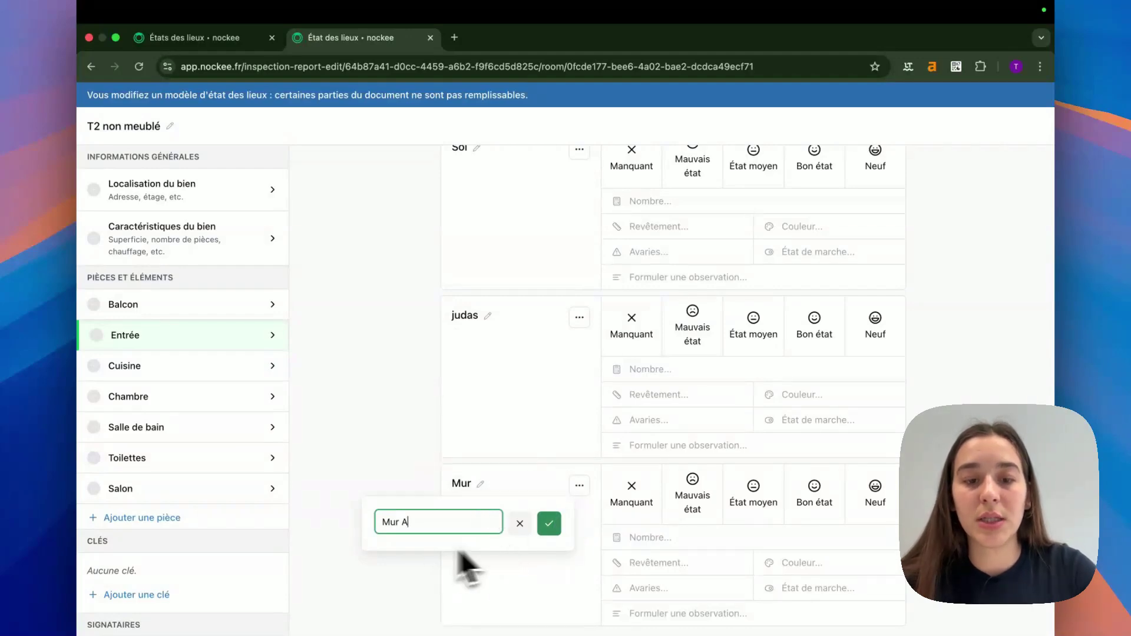
left_click(549, 523)
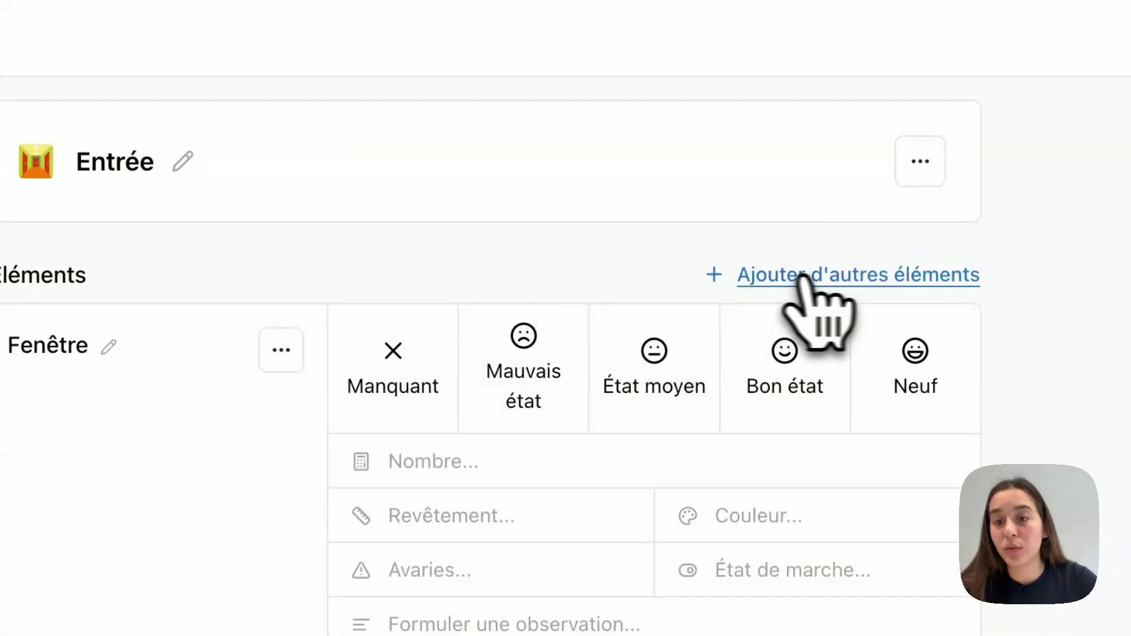
- Search the element list for "mur" and add another Mur element to the Entrée room
left_click(845, 281)
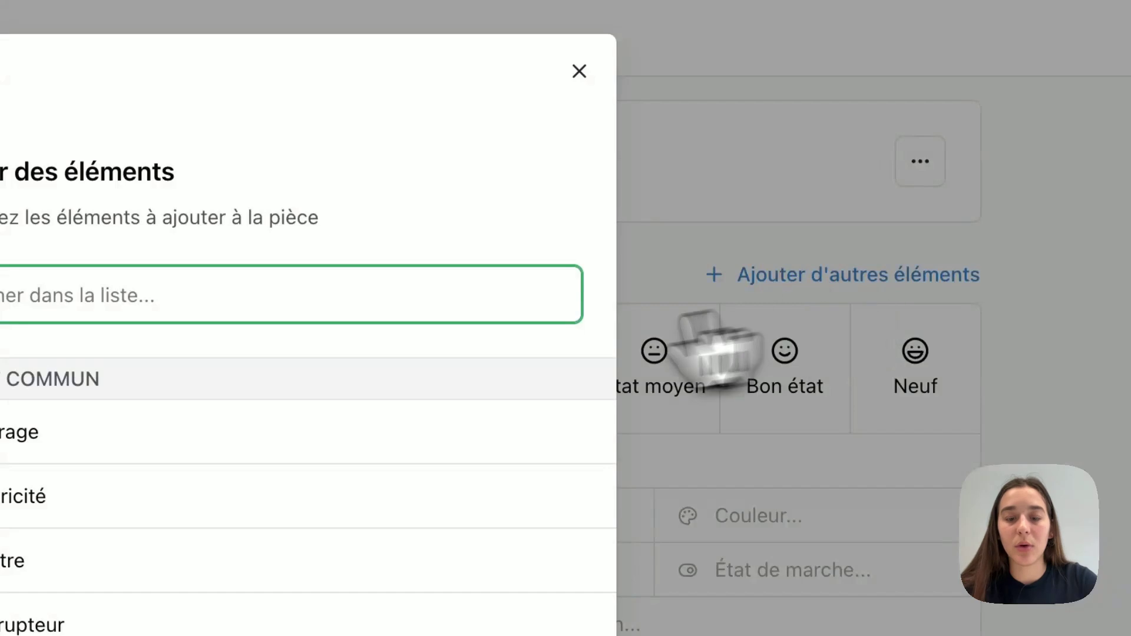
type("mur")
left_click(80, 439)
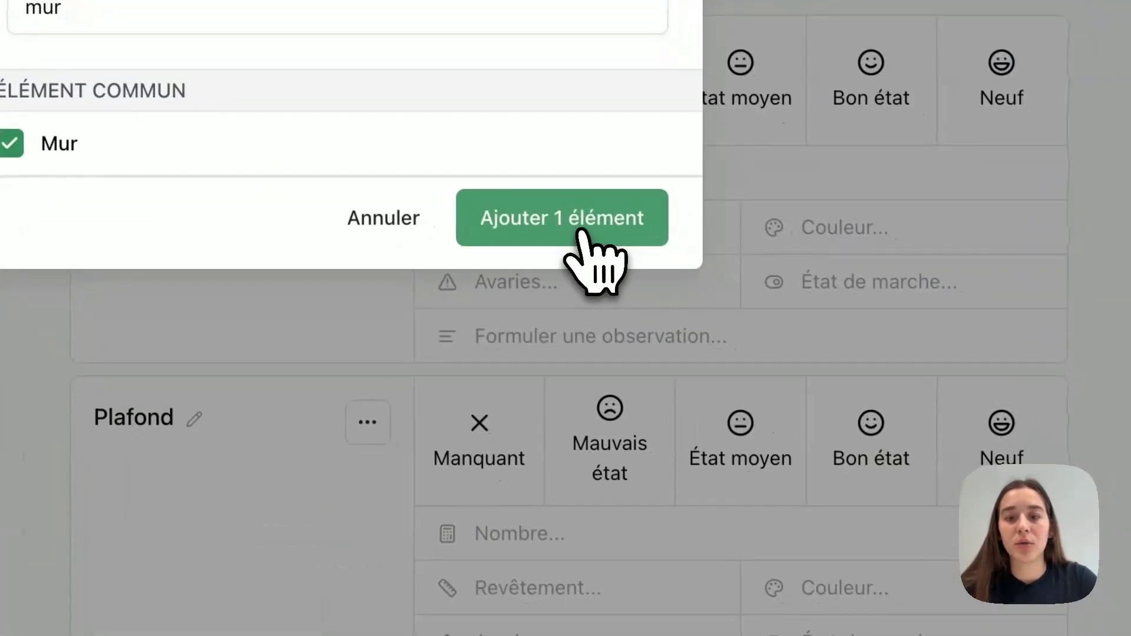
left_click(581, 232)
- Rename the newly added Mur element at the end of the Entrée list as "Mur B"
scroll(694, 265, "down", 5)
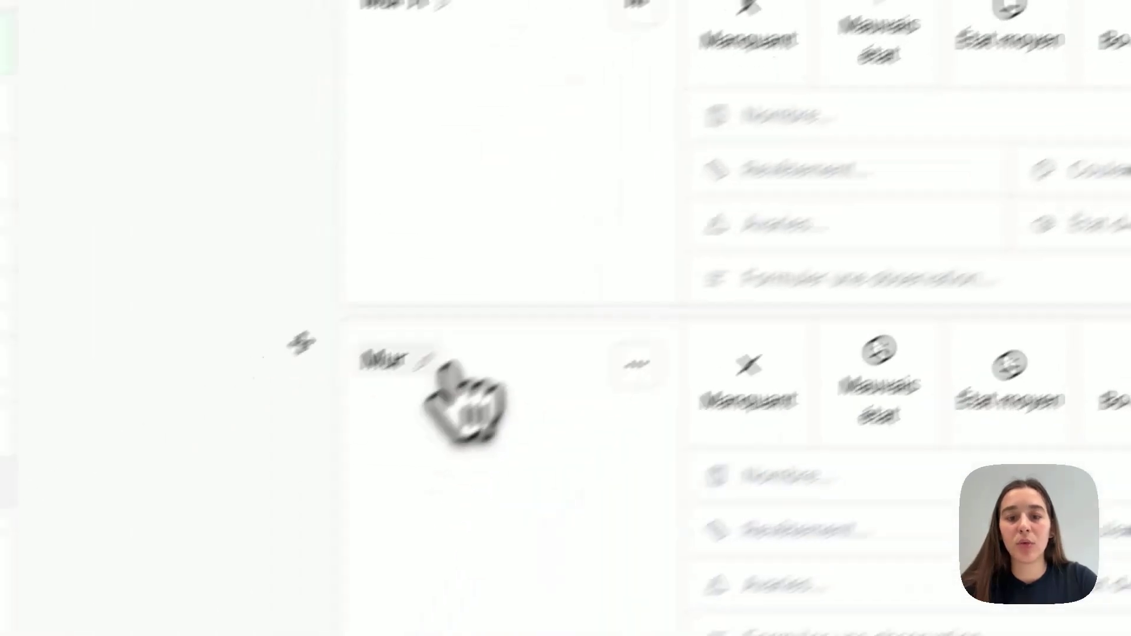
left_click(426, 362)
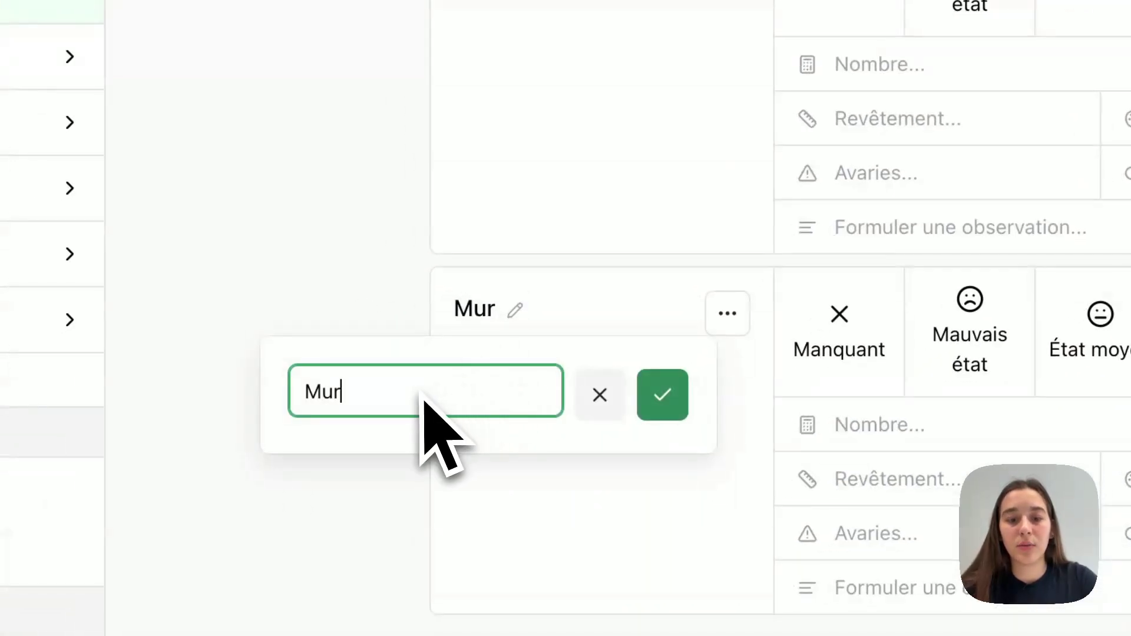
type("B")
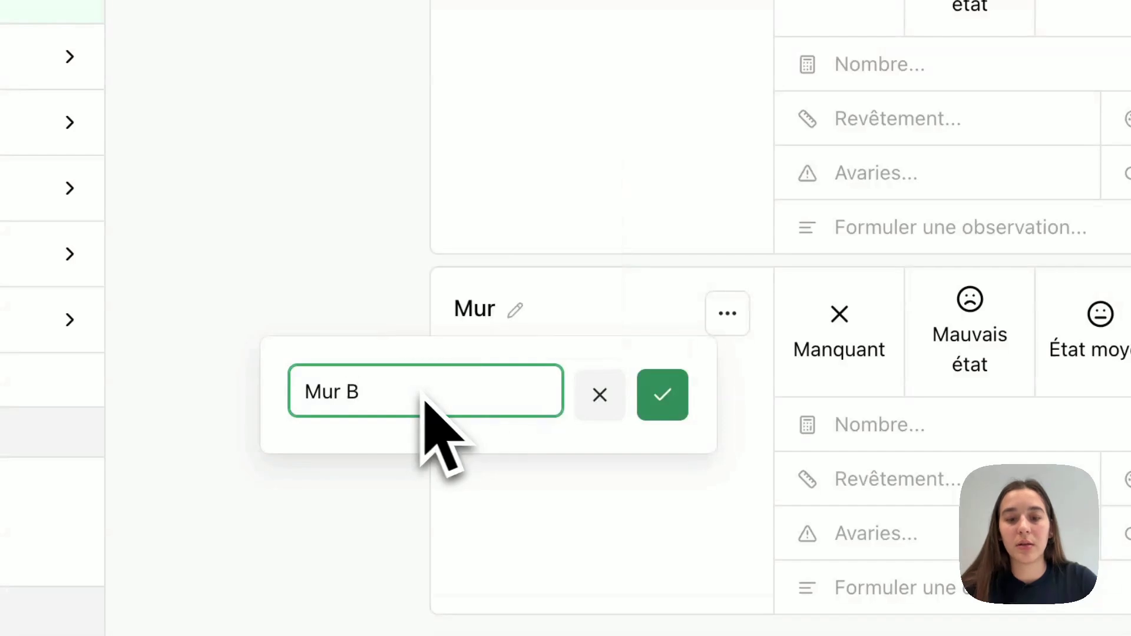
left_click(662, 395)
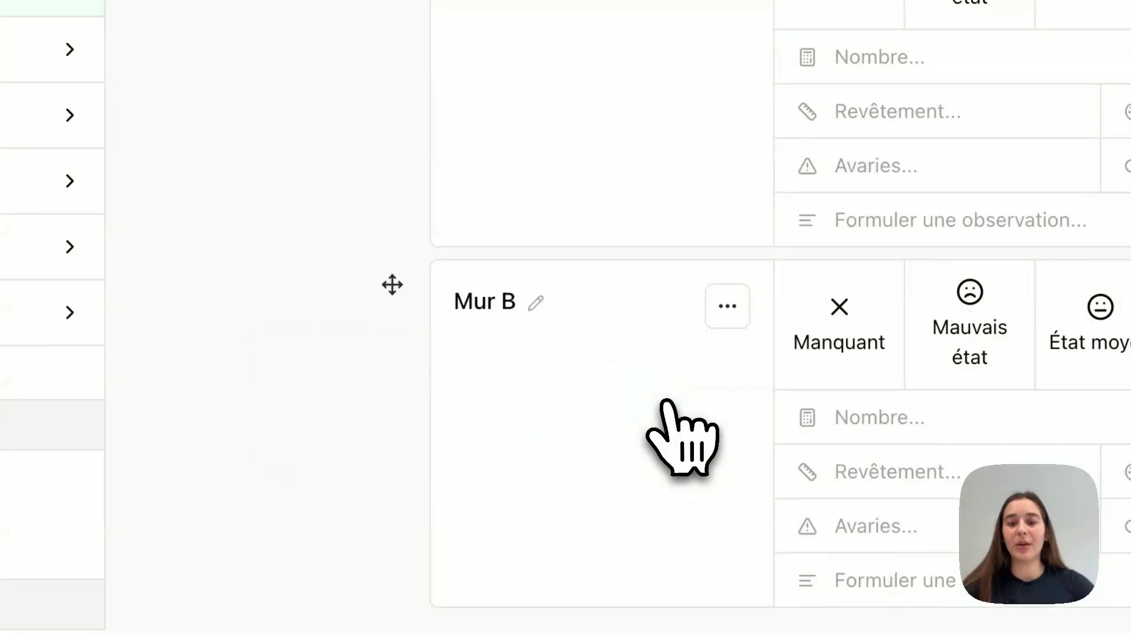
- Start adding elements to the Cuisine room, search for "évier" and select Évier
scroll(667, 398, "down", 5)
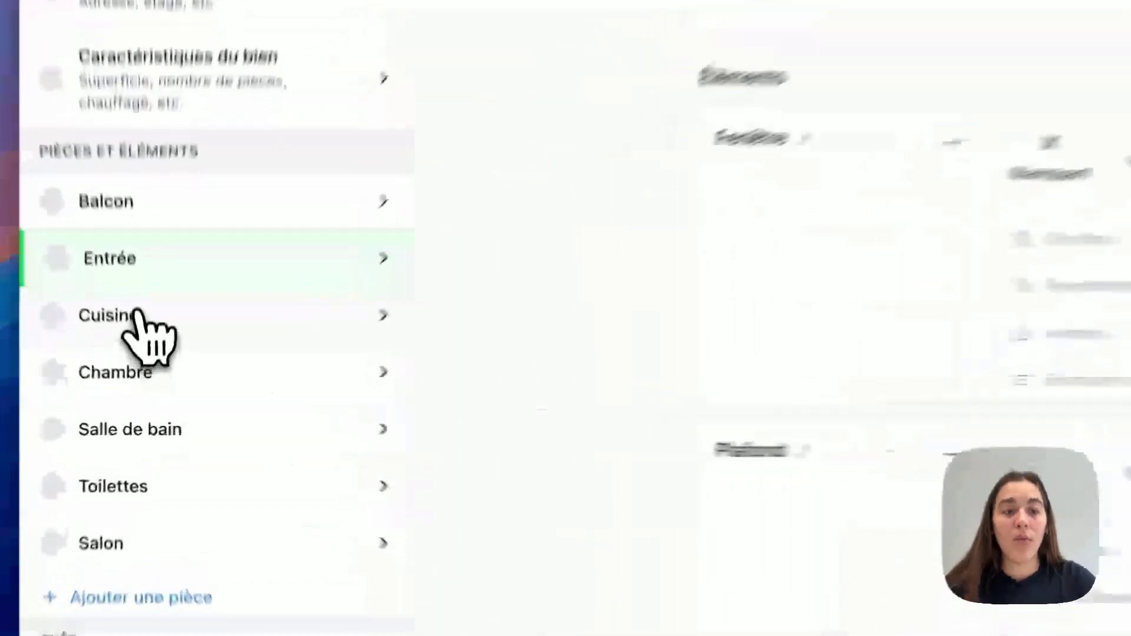
left_click(156, 363)
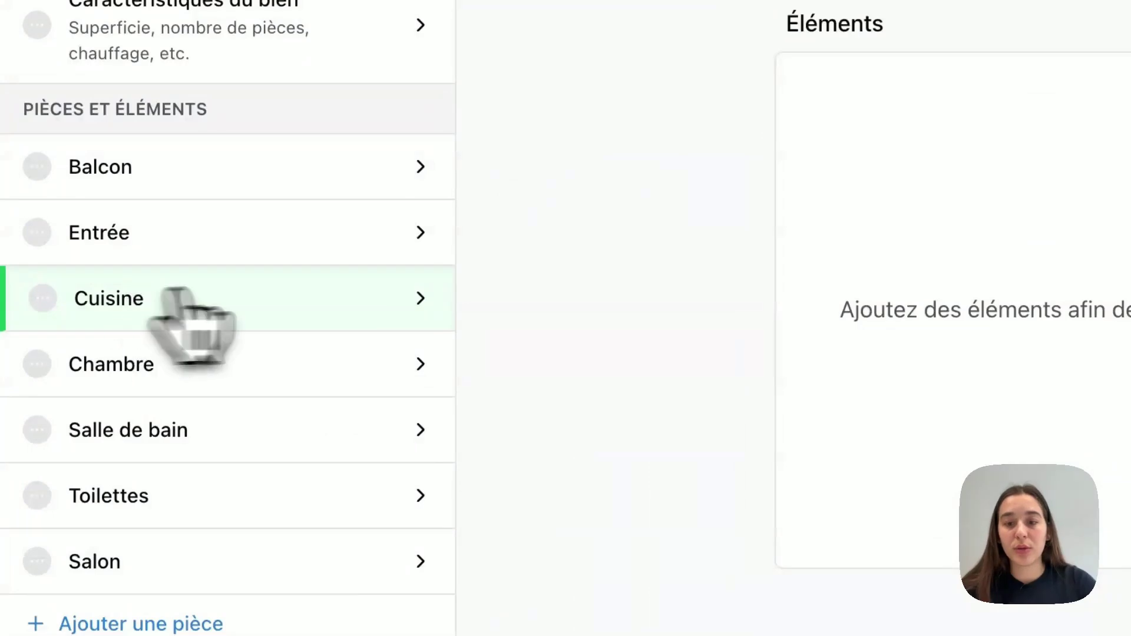
left_click(808, 187)
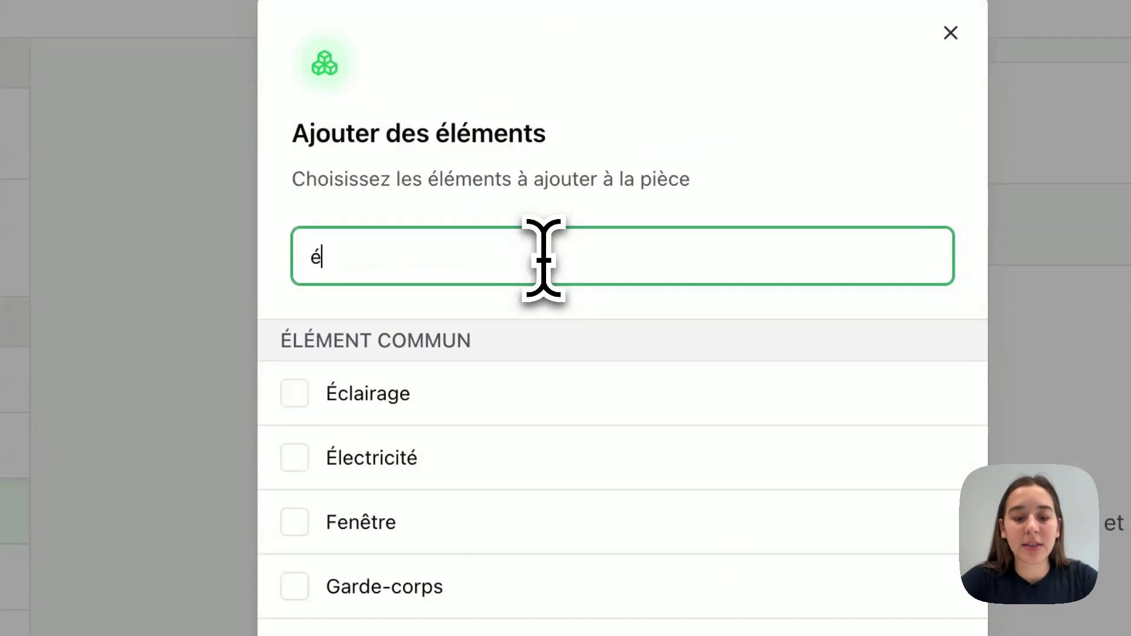
type("vier")
left_click(545, 413)
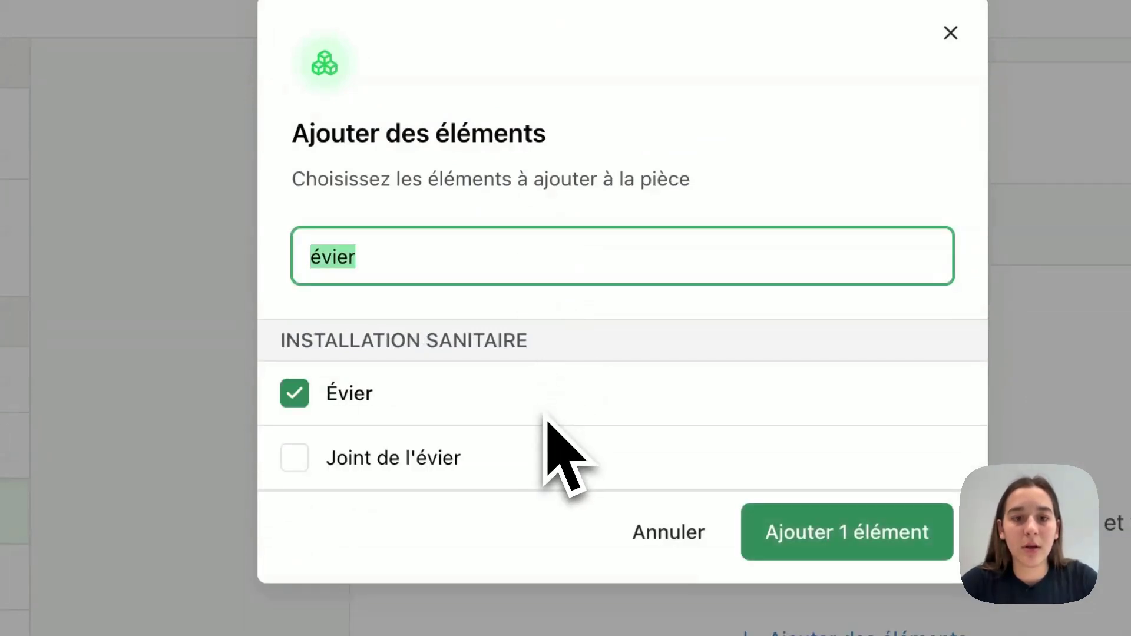
- Create a custom element named "mitigeur" for Cuisine and also select Bonde from the element list
type("miti")
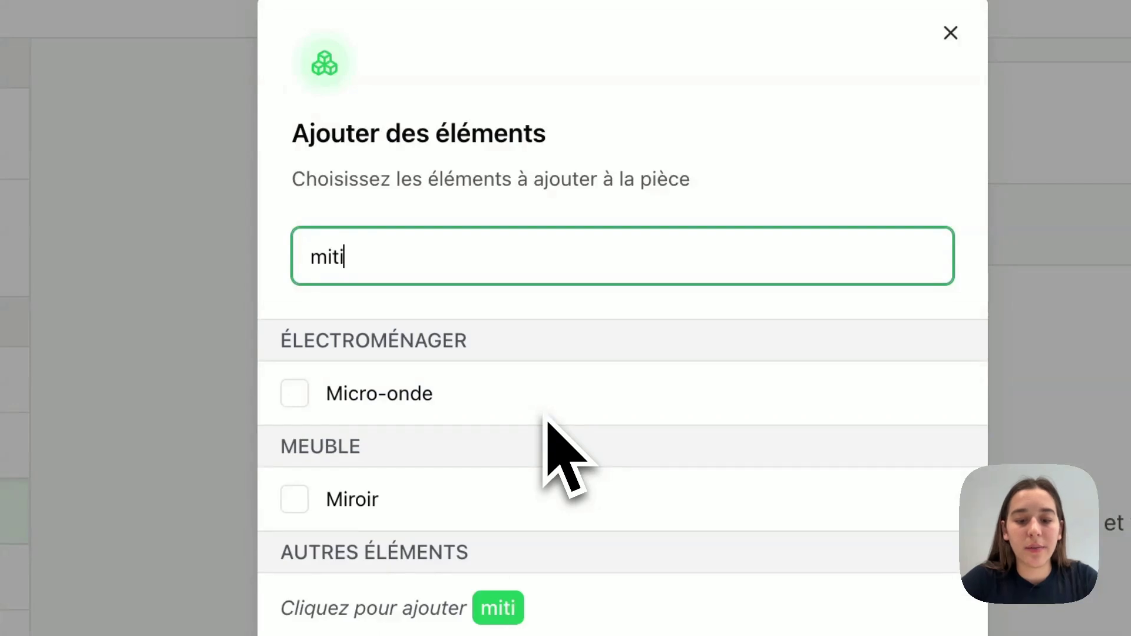
type("geur")
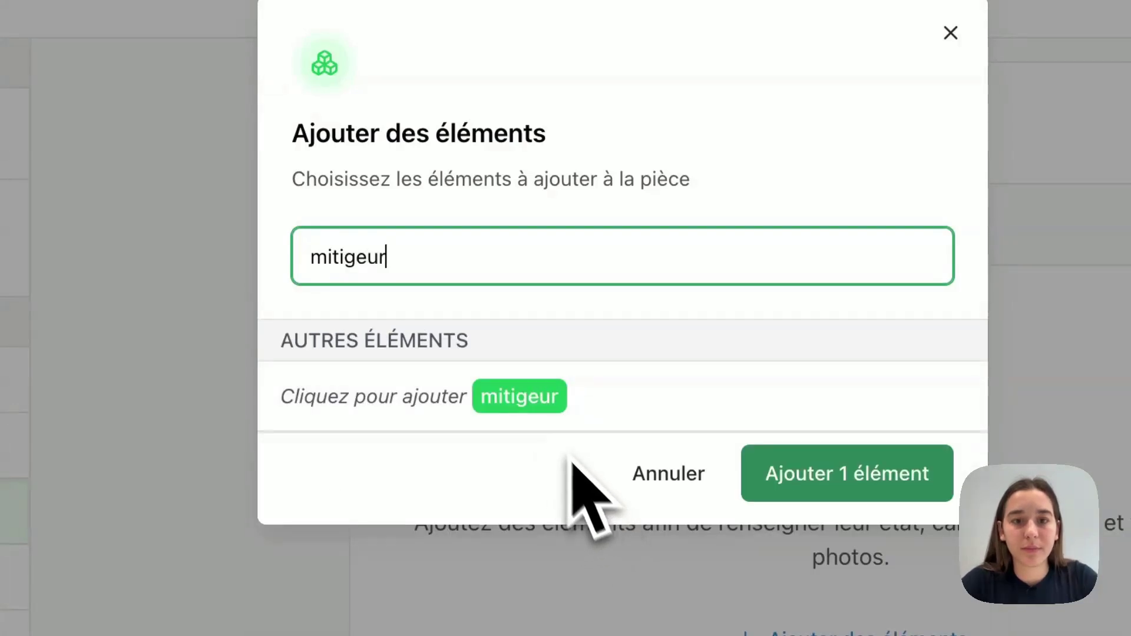
left_click(534, 406)
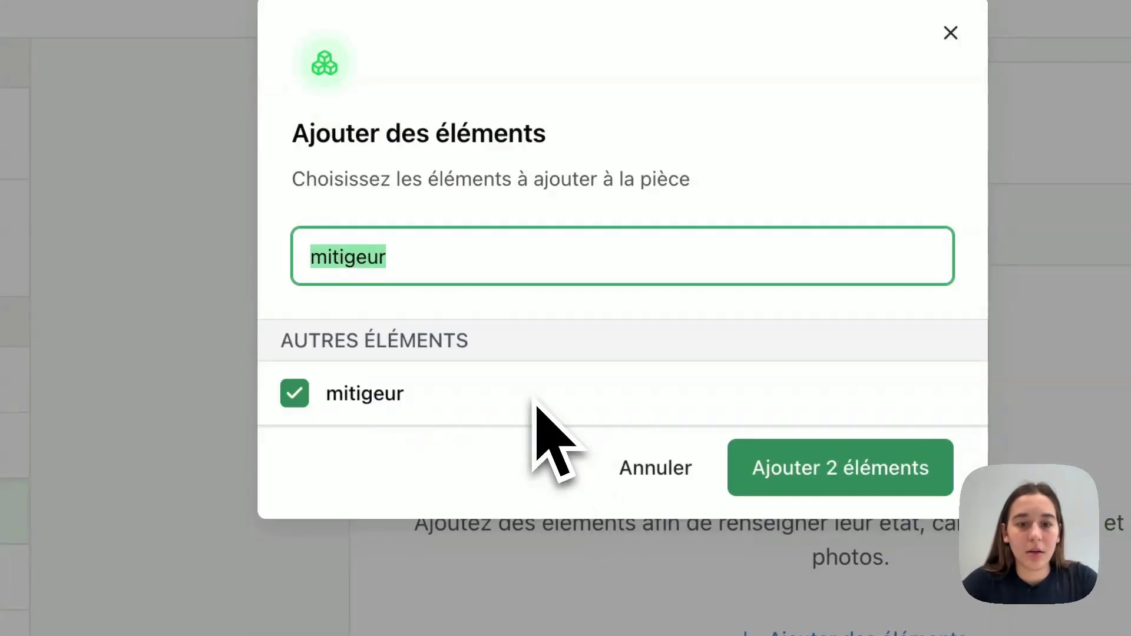
type("bonde")
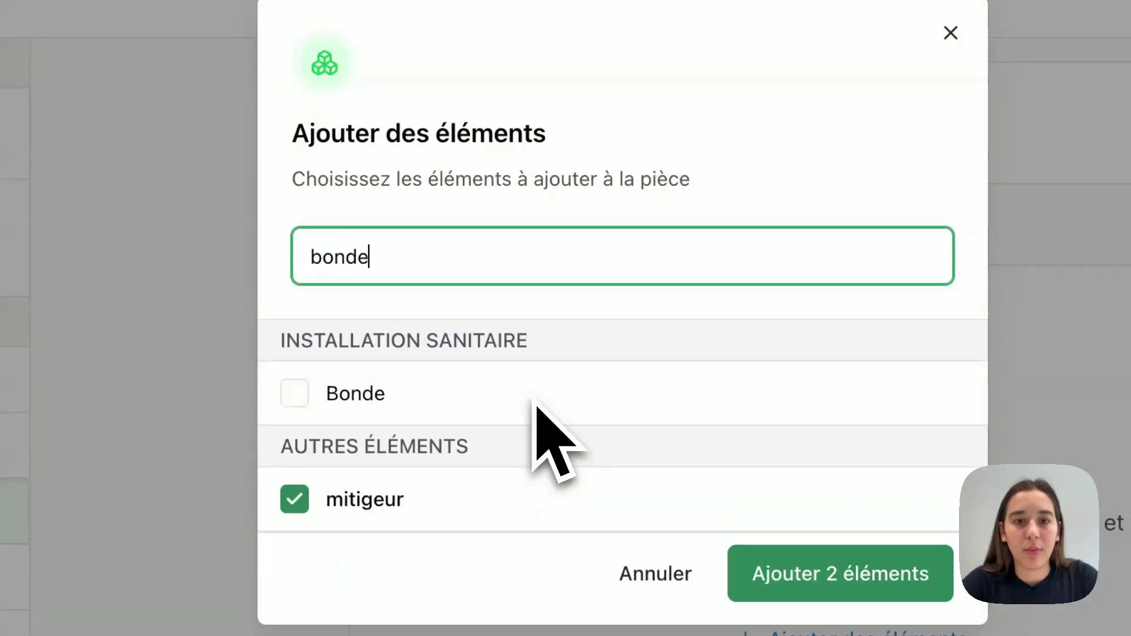
left_click(522, 393)
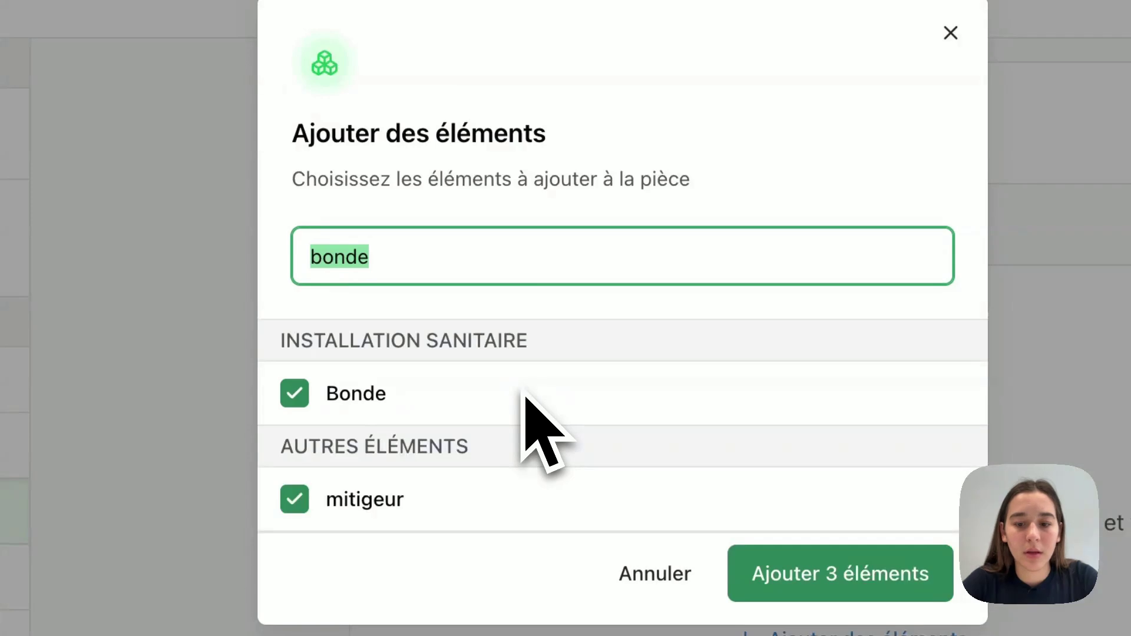
- Find and select Arrivée d'eau and Évacuation d'eau for Cuisine, and clear the search
type("arrivée")
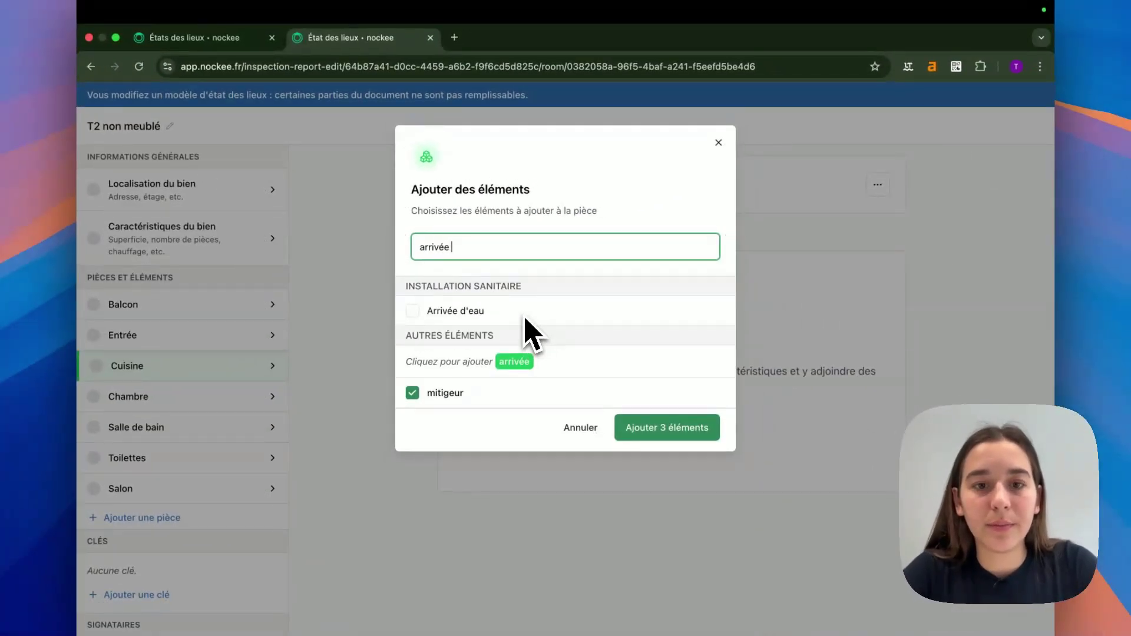
type(" d")
left_click(518, 311)
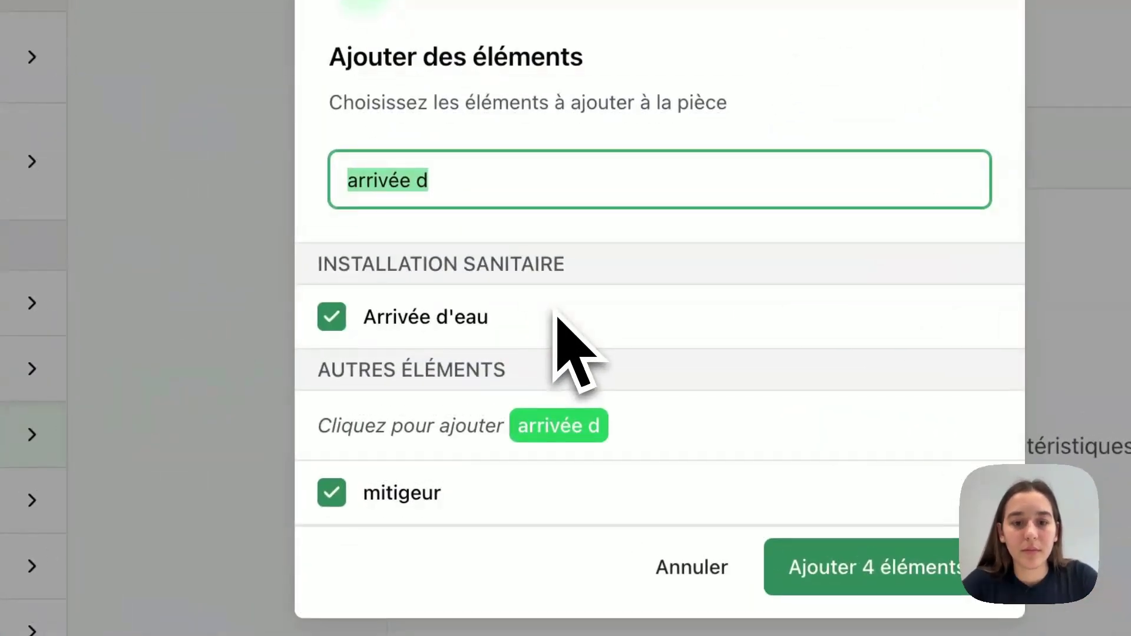
key("BackSpace")
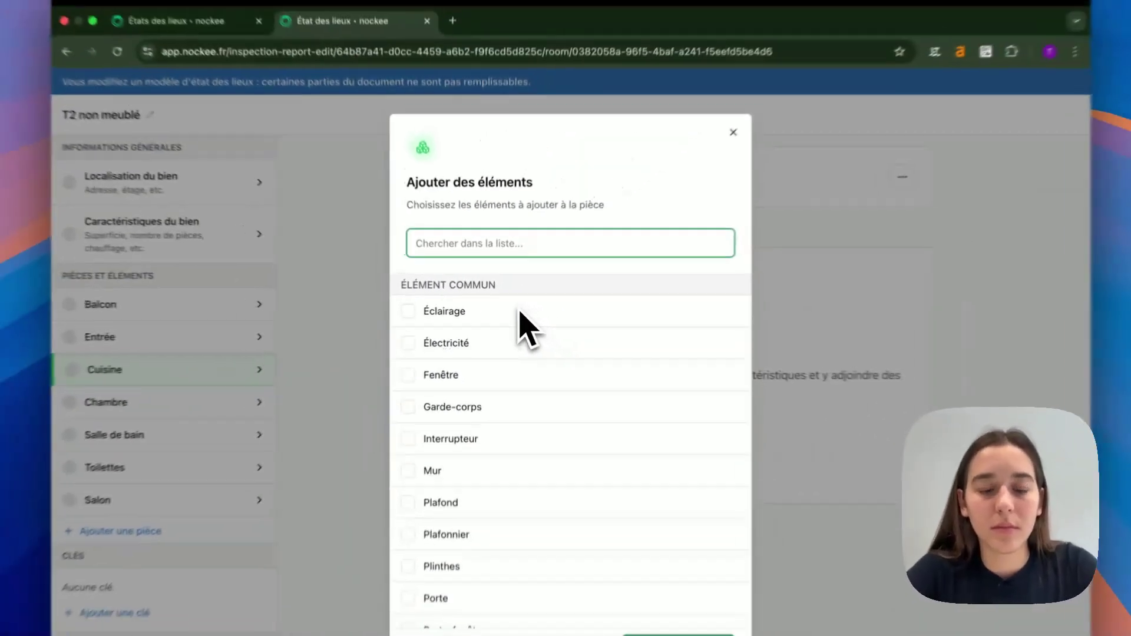
type("évacuation")
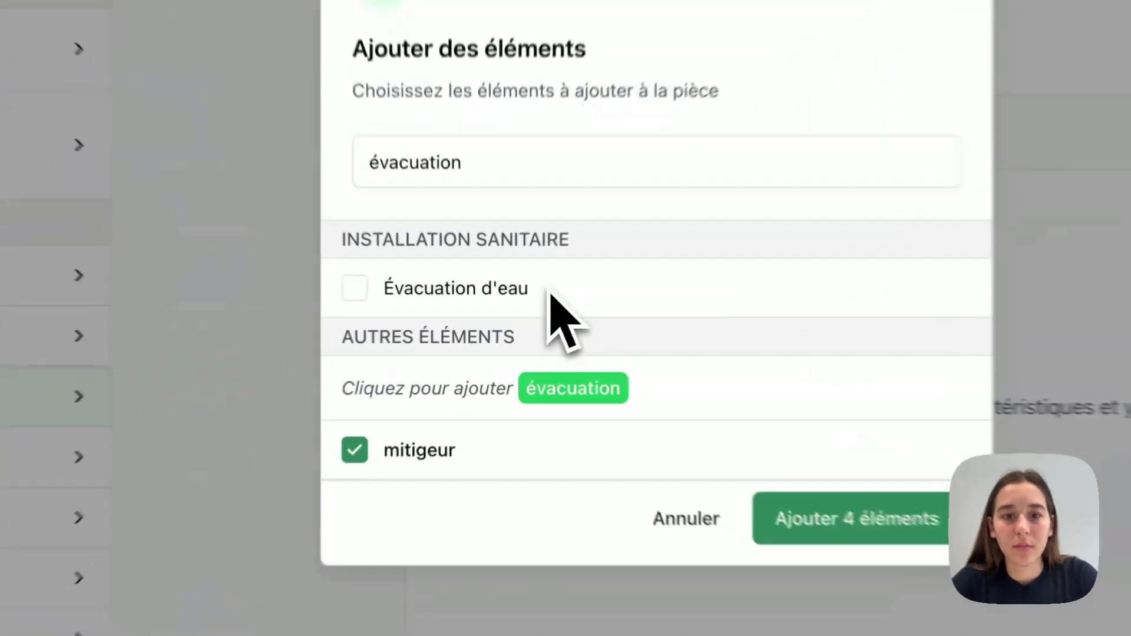
left_click(512, 312)
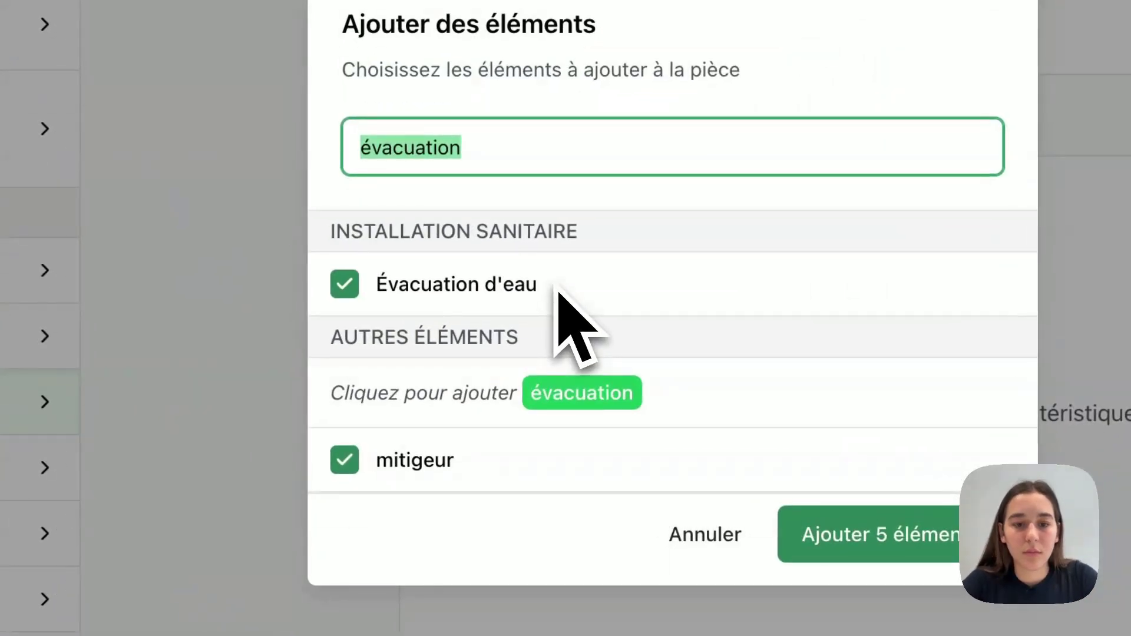
key("BackSpace")
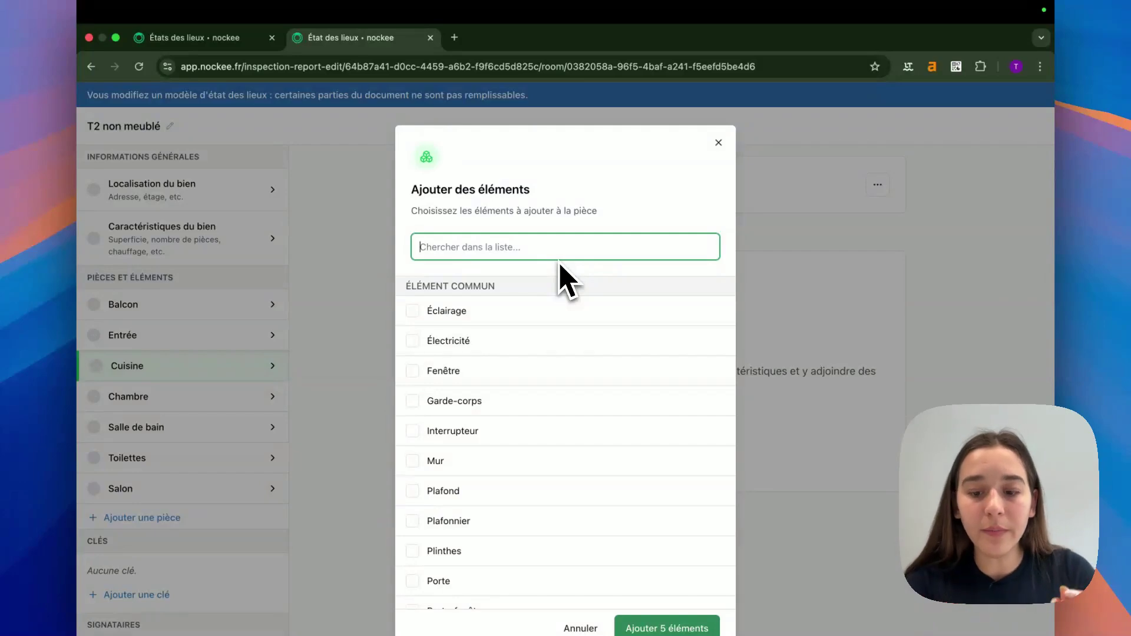
- Create a custom element named "meuble de cuisine haut", add all selected elements to Cuisine and look through the room's list
type("euble")
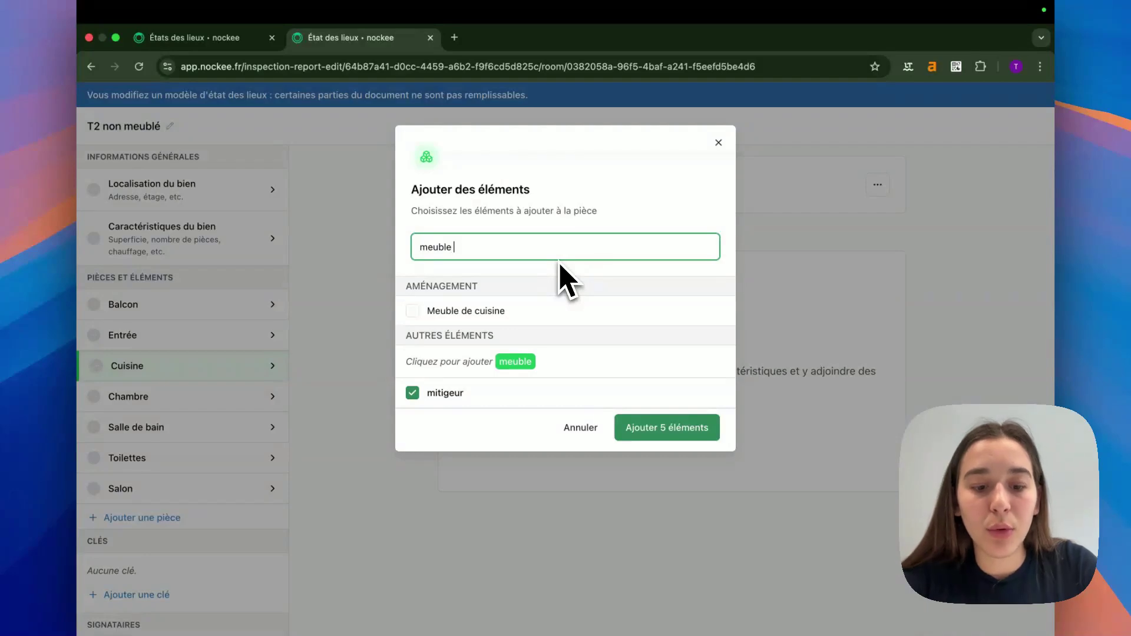
type(" de cuisine haut")
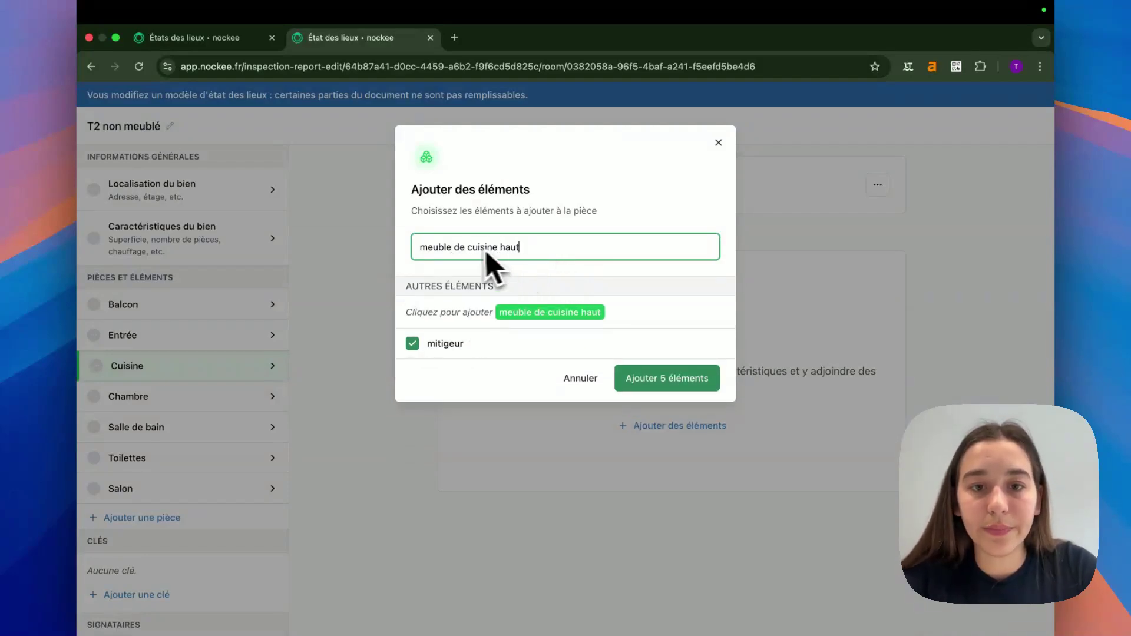
left_click(574, 314)
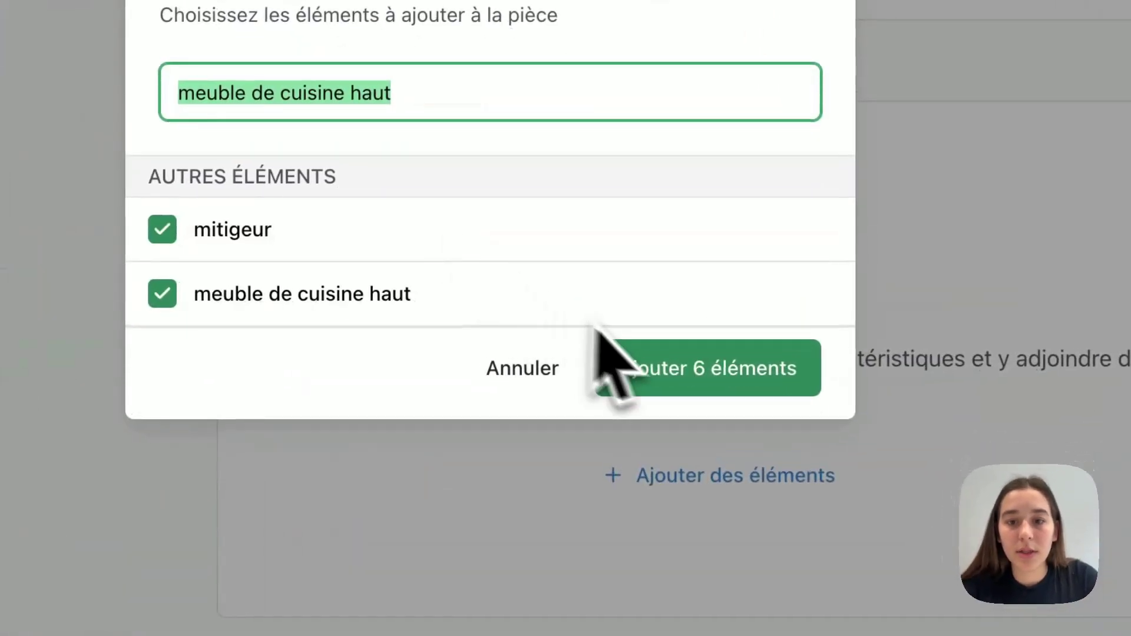
left_click(709, 383)
scroll(698, 389, "down", 8)
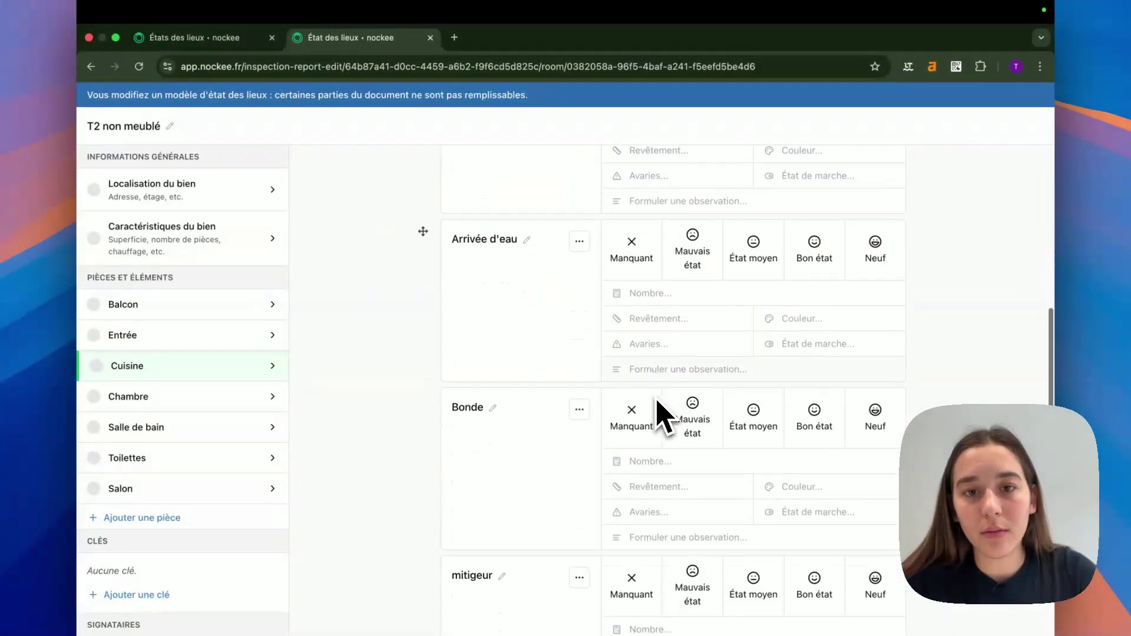
scroll(660, 412, "down", 5)
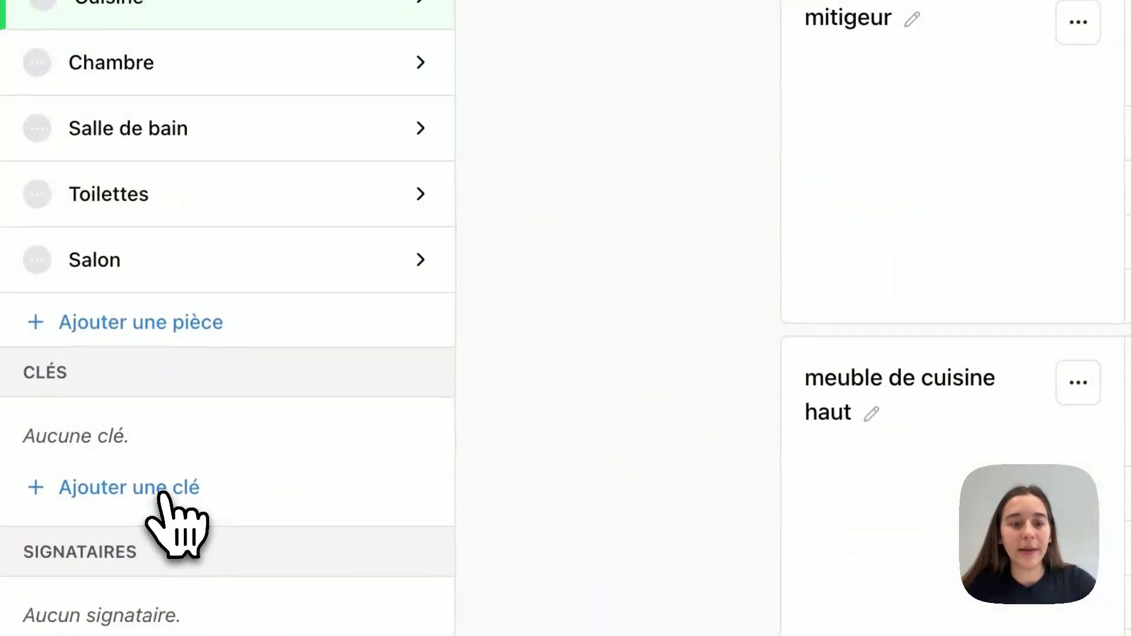
- Add a key of type Badge to the template with a quantity of 4
left_click(152, 537)
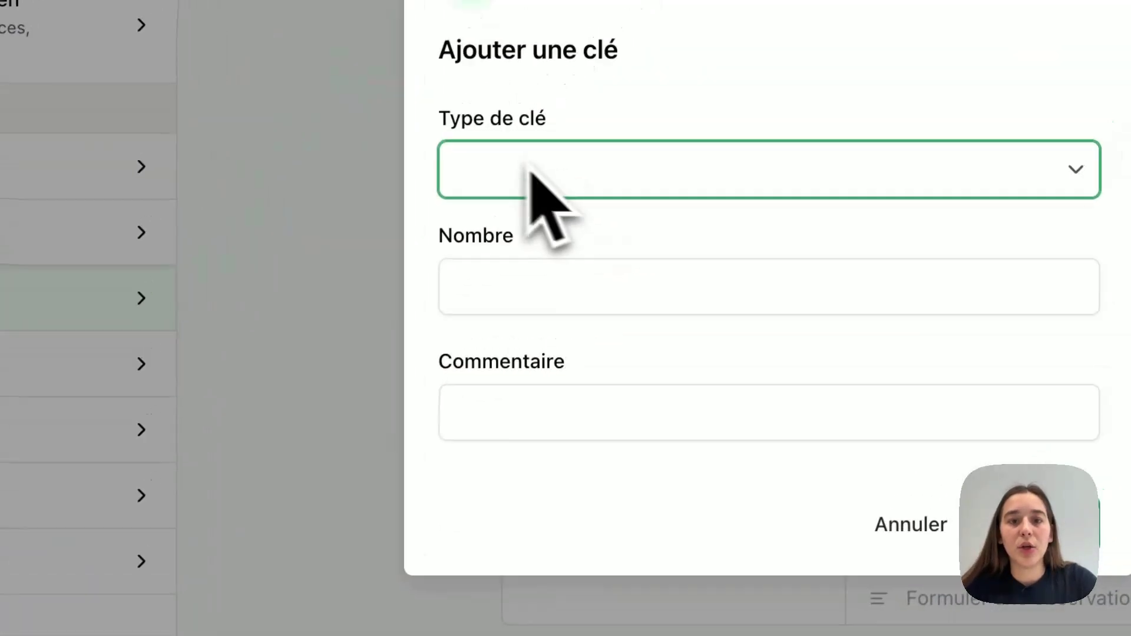
left_click(568, 173)
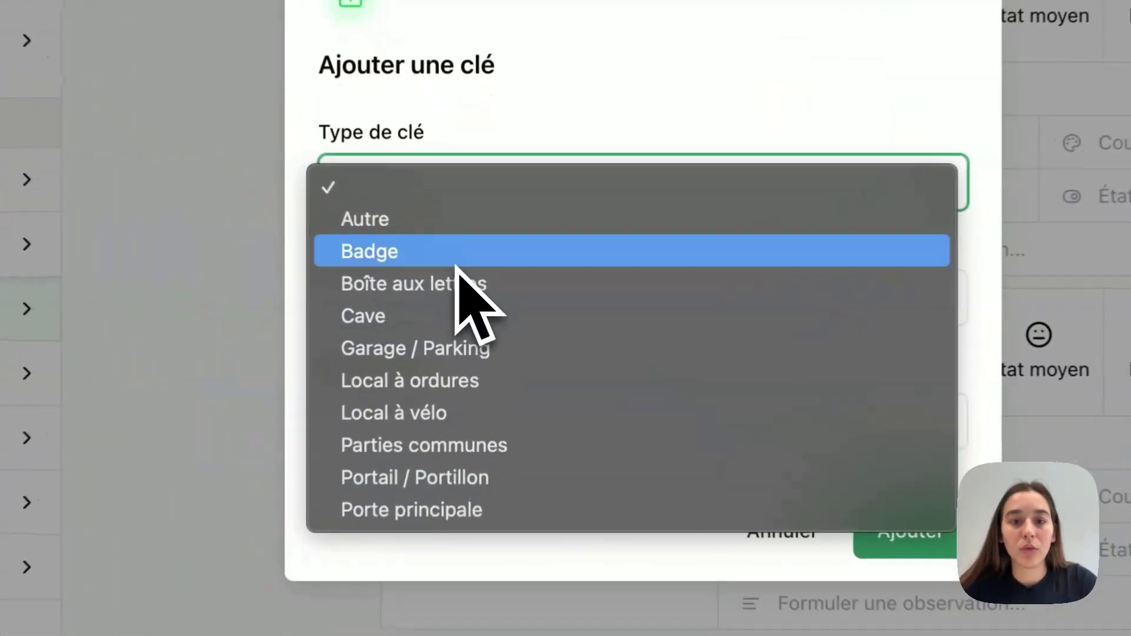
left_click(478, 284)
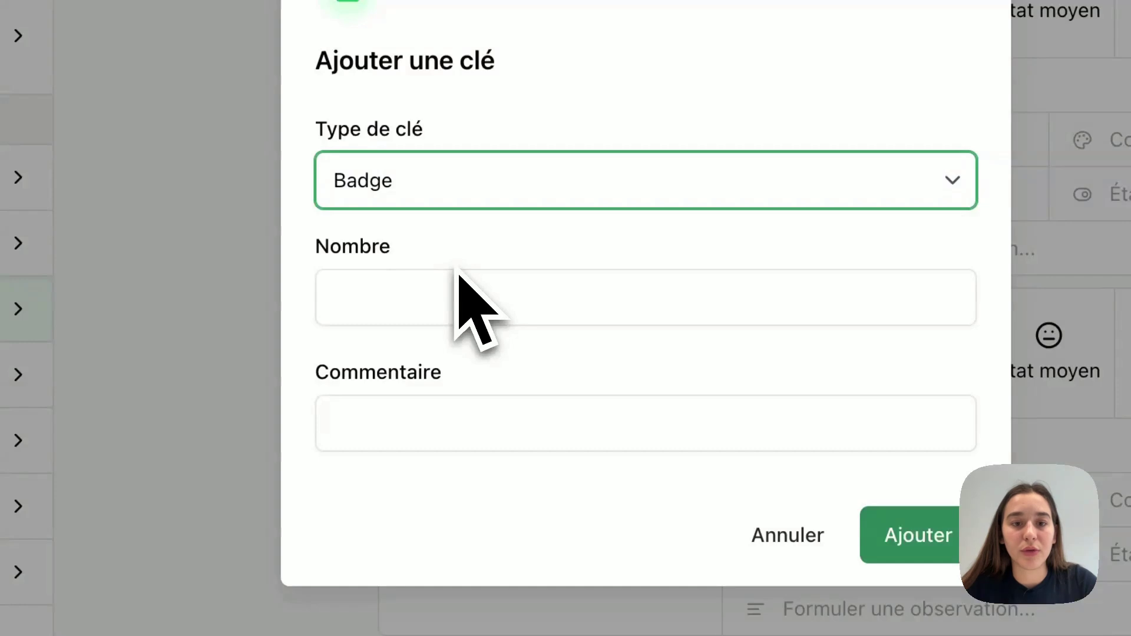
left_click(437, 293)
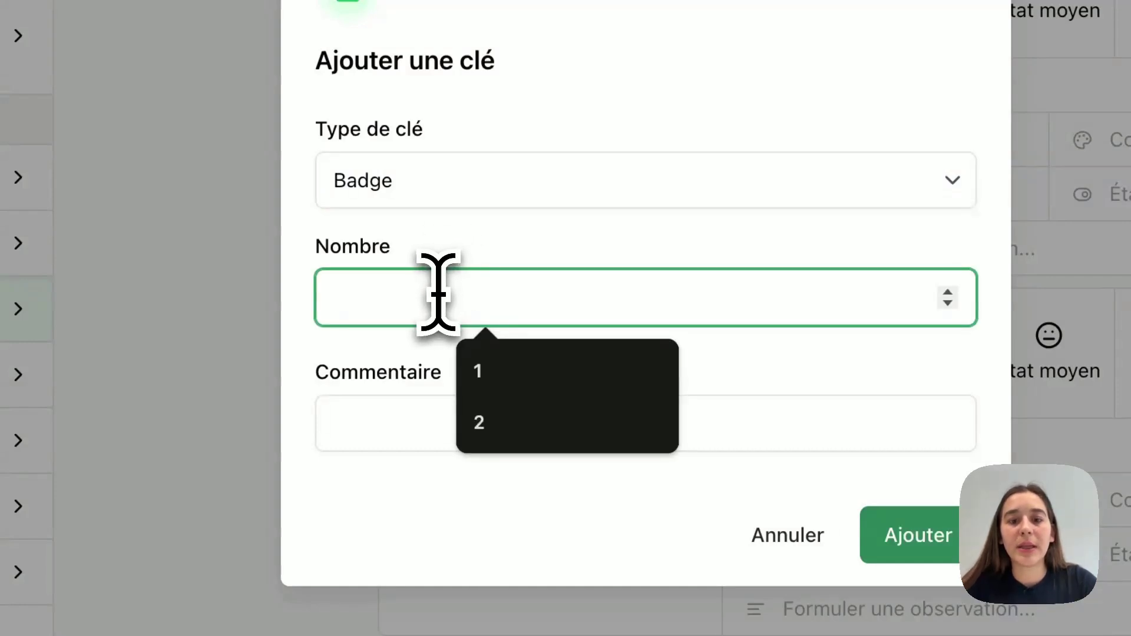
left_click(647, 369)
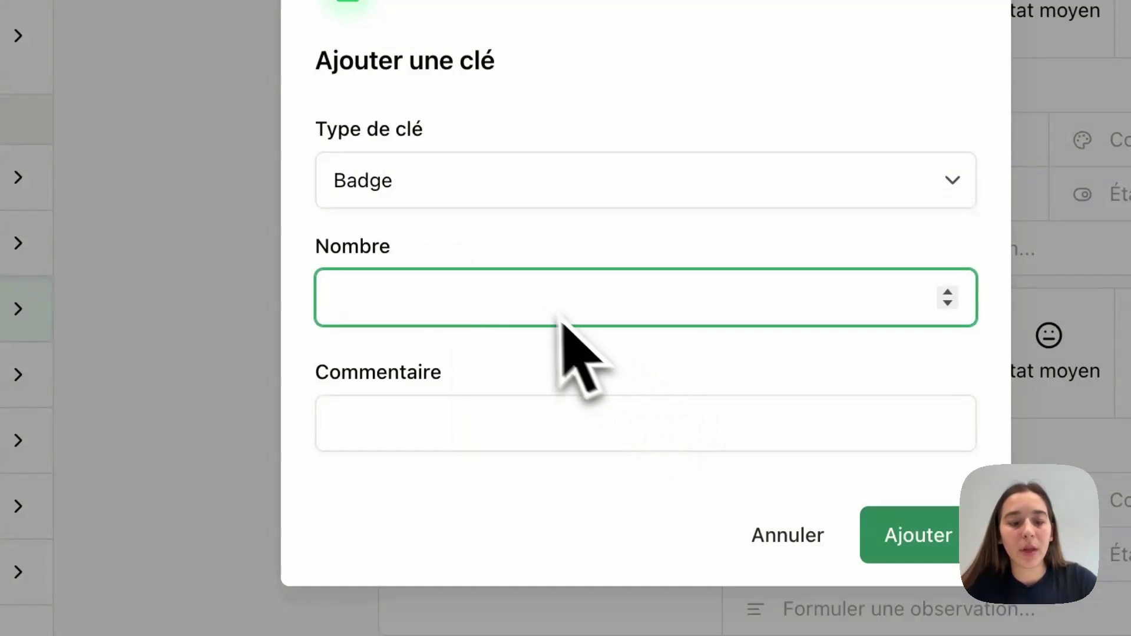
type("4")
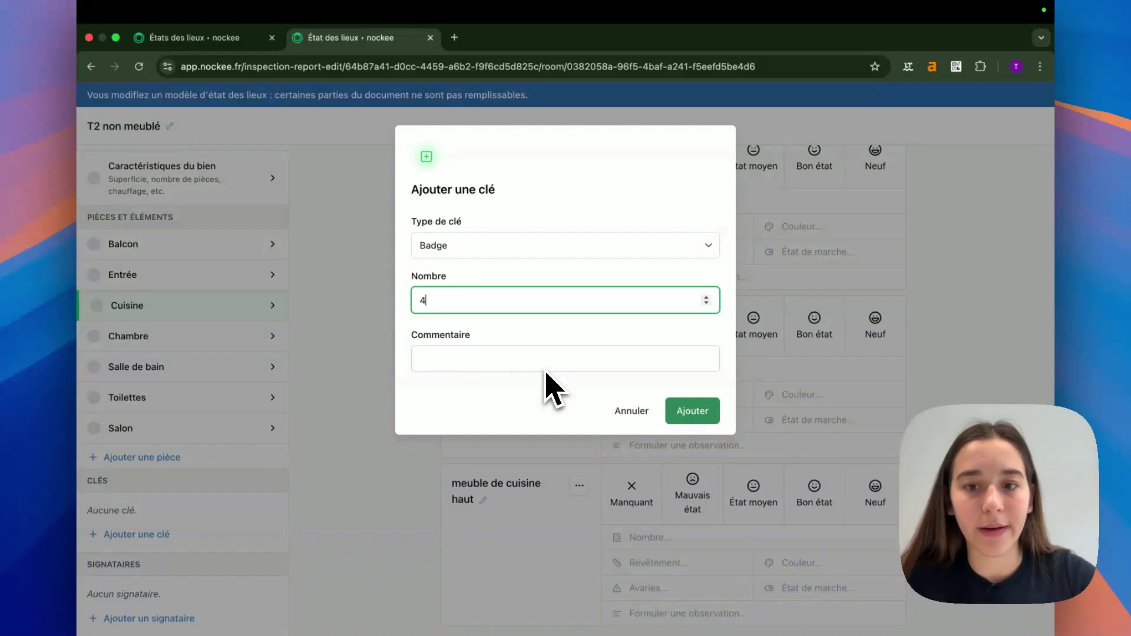
left_click(689, 407)
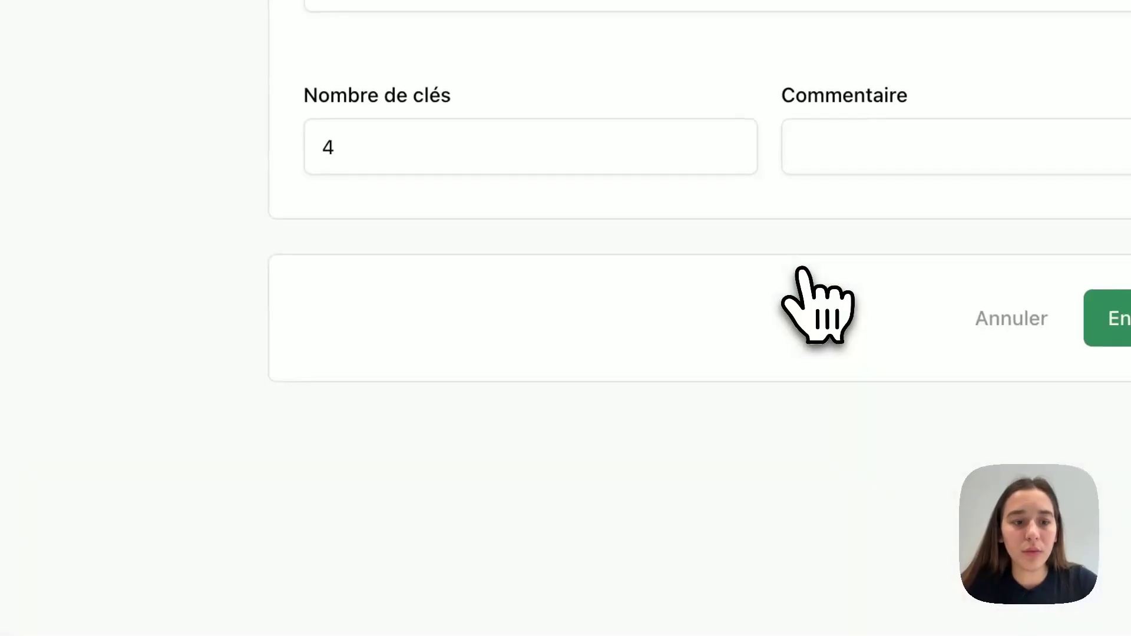
- Add a second key of type Garage / Parking to the template with a quantity of 3
left_click(88, 452)
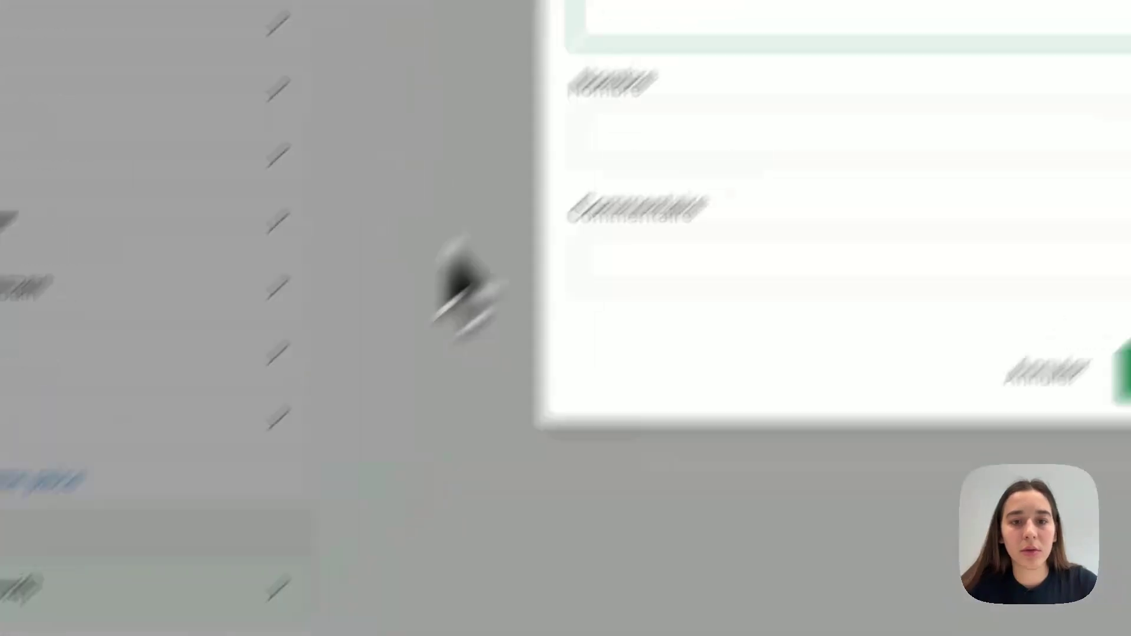
left_click(516, 227)
left_click(497, 384)
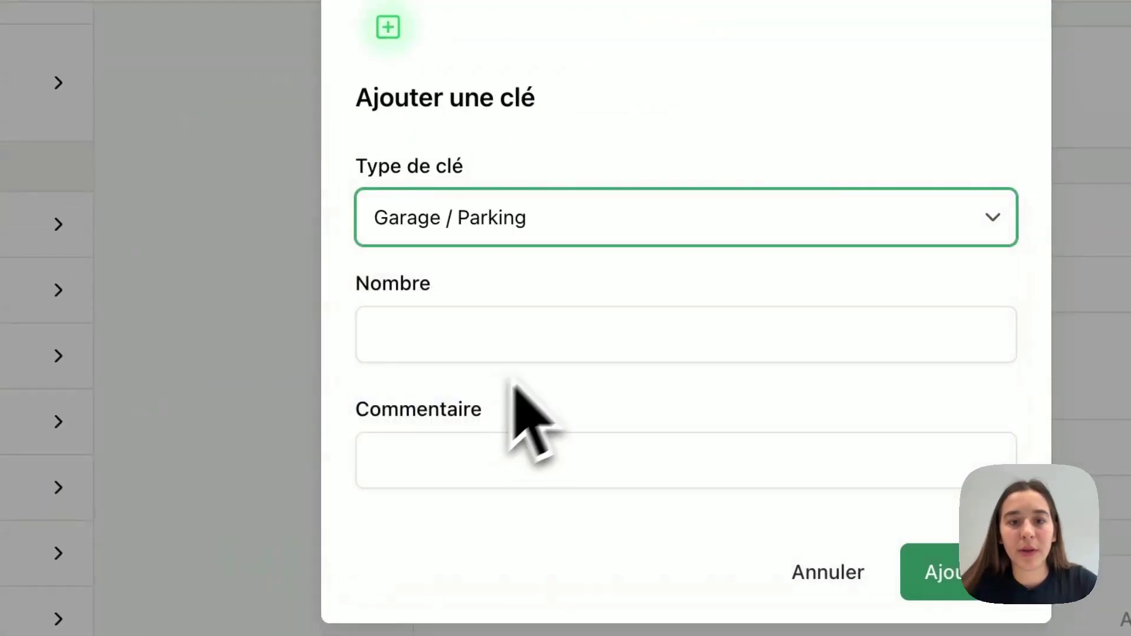
left_click(559, 330)
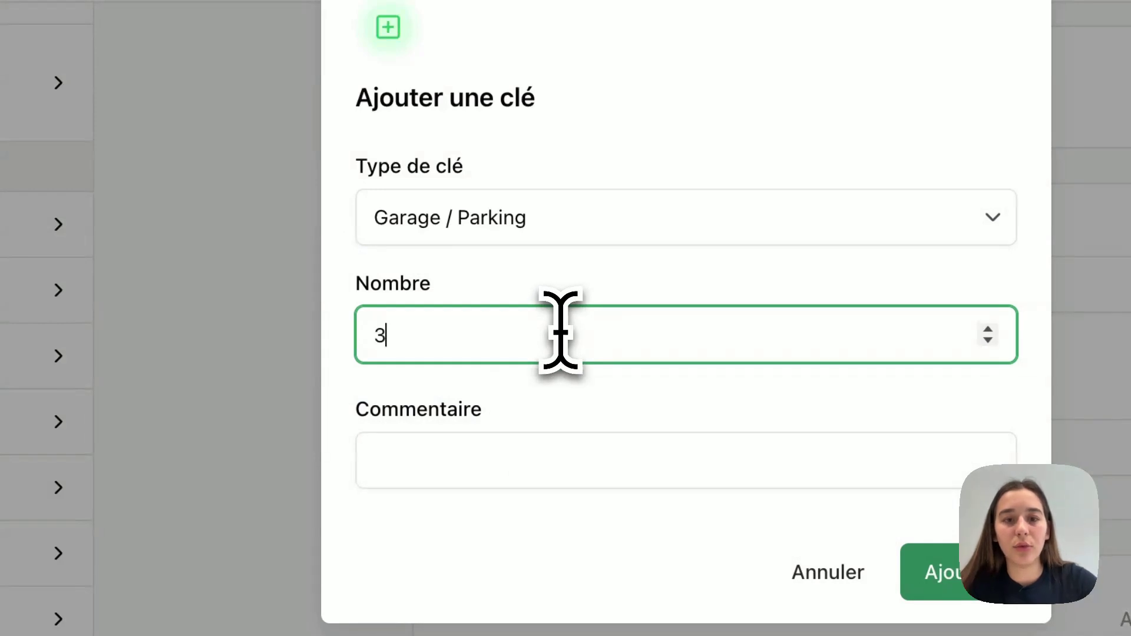
type("3")
left_click(936, 572)
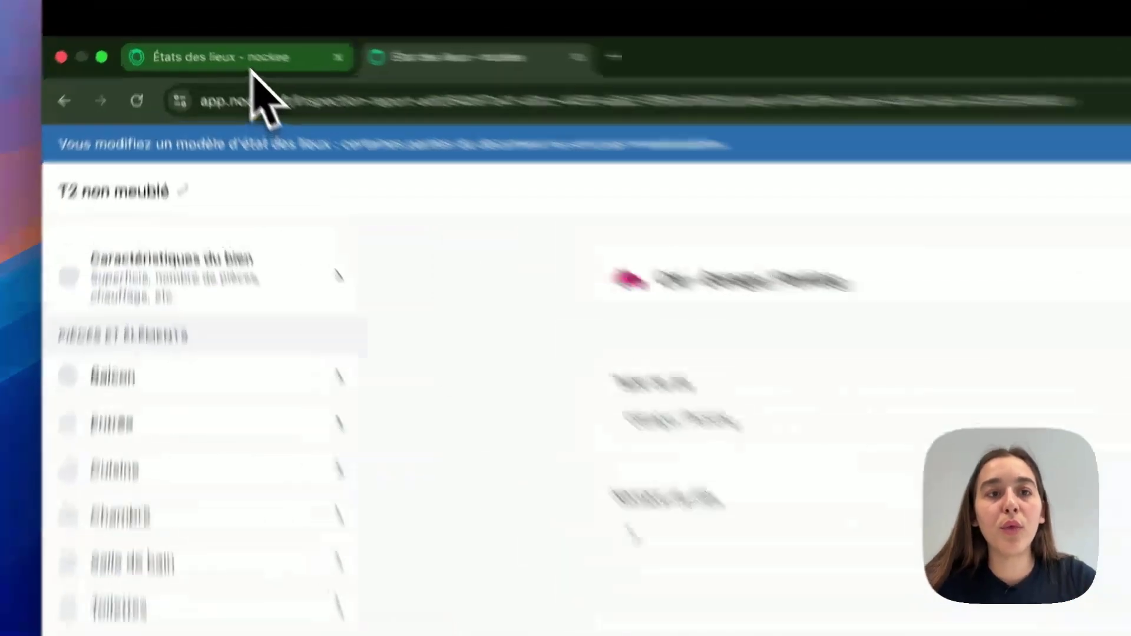
- Return to the list of templates and duplicate "T2 non meublé" as "T2 meublé", copying the property information, rooms and elements
left_click(215, 41)
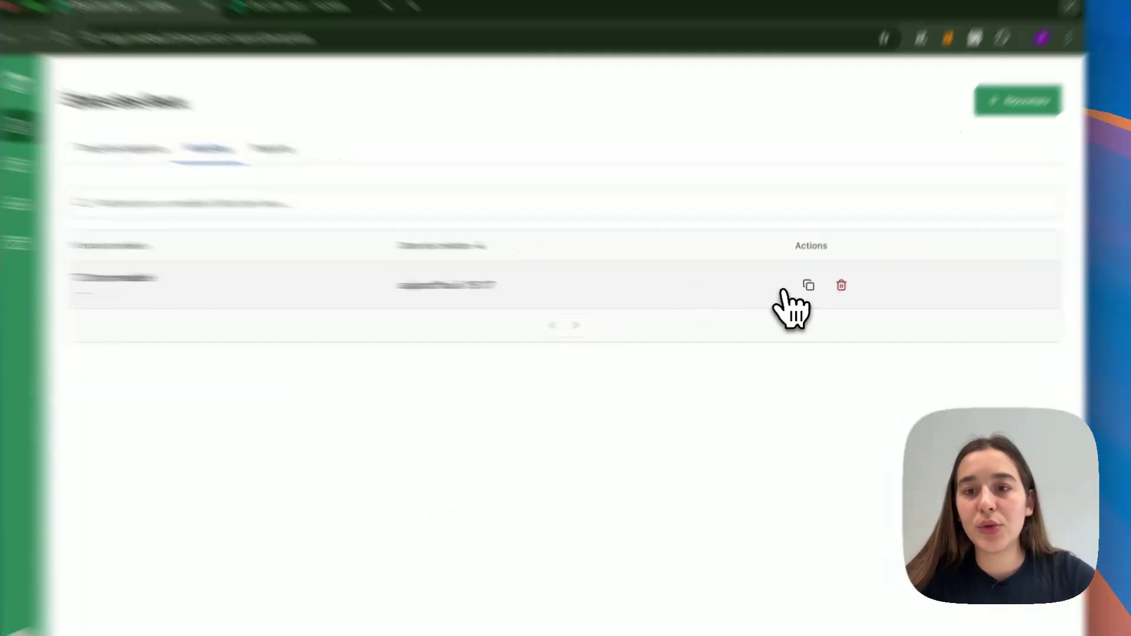
left_click(805, 285)
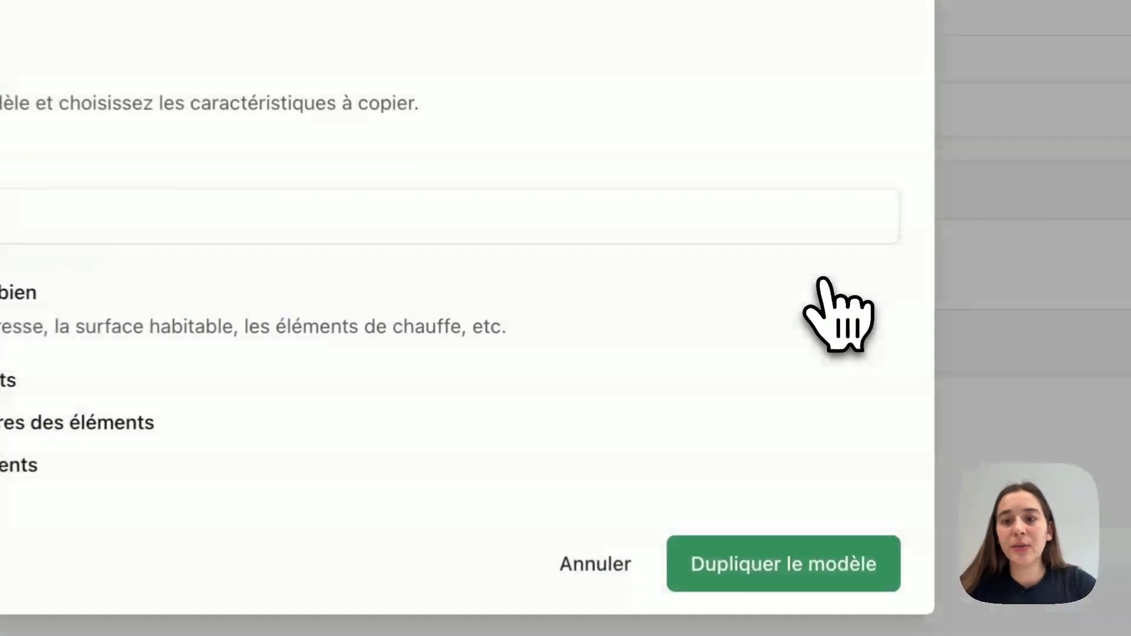
left_click(263, 322)
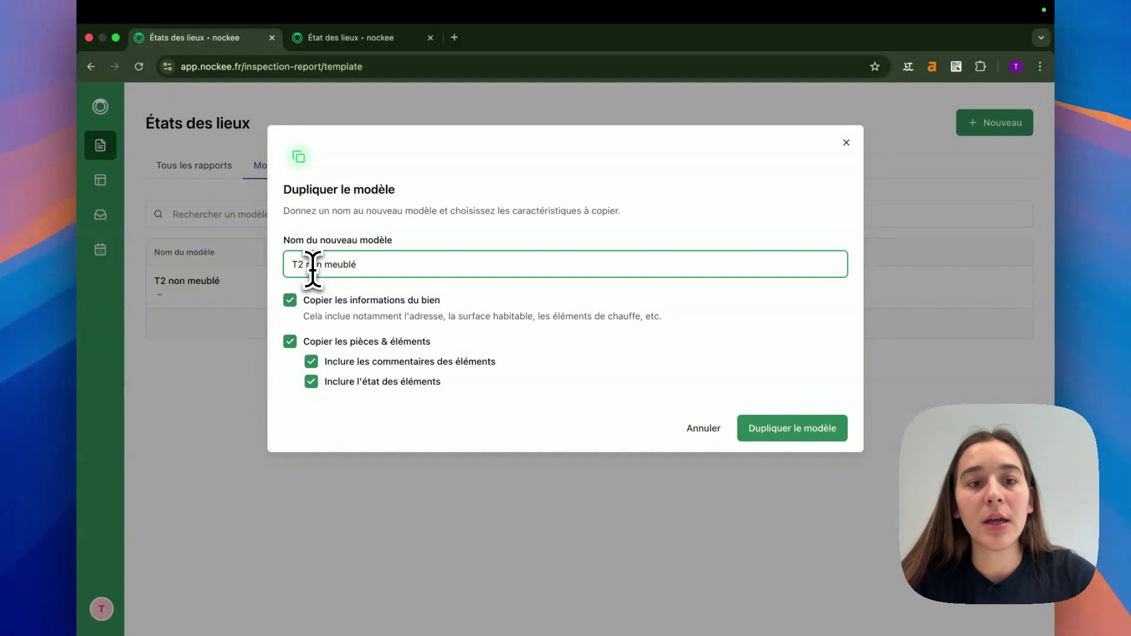
double_click(312, 264)
key("BackSpace")
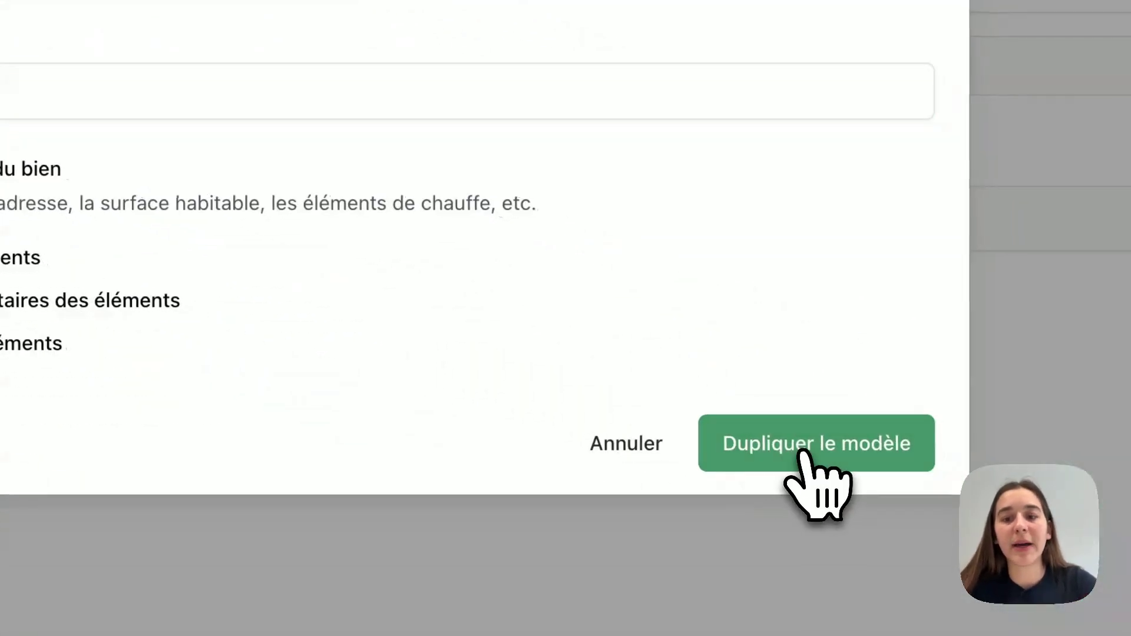
left_click(801, 454)
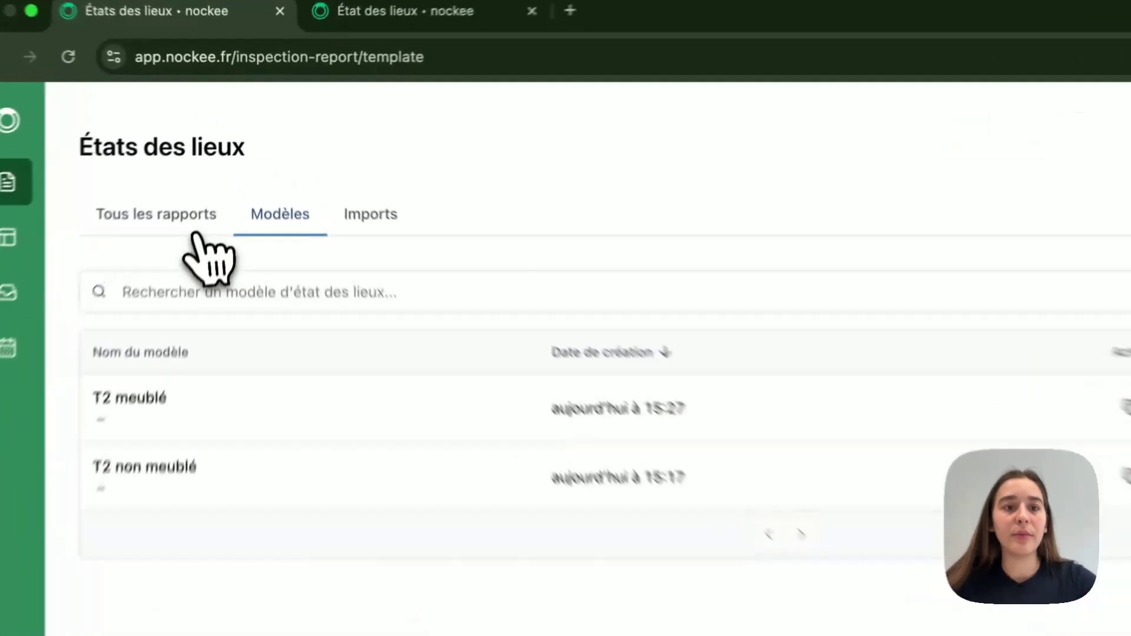
- Create a new État des lieux d'entrée from the list of all reports, pre-filled from the "T2 non meublé" template
left_click(221, 169)
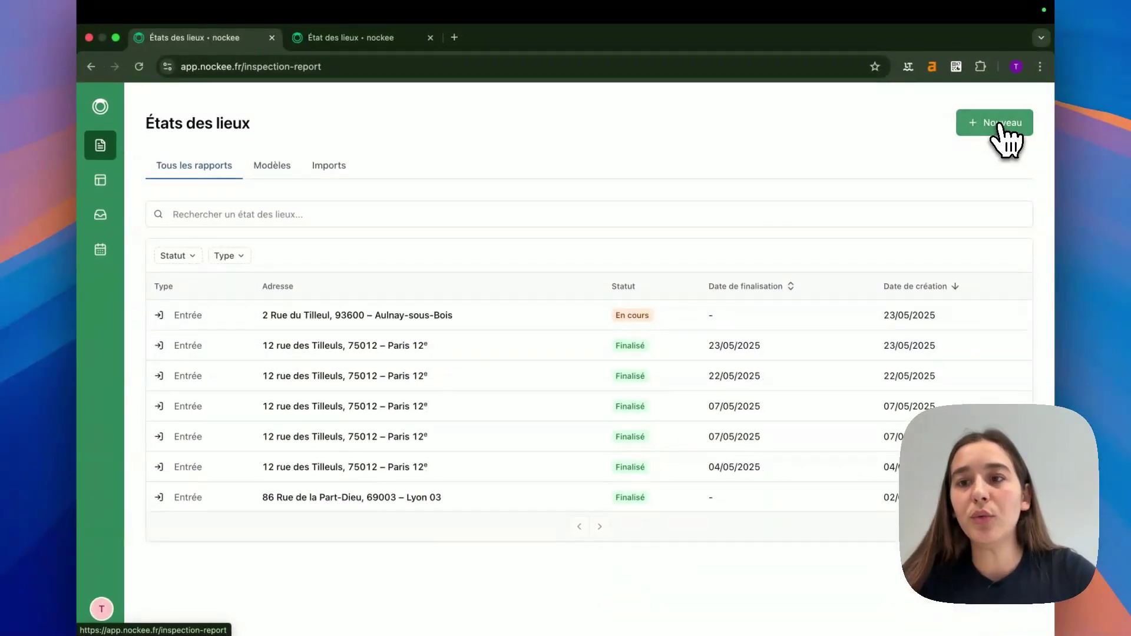
left_click(1001, 125)
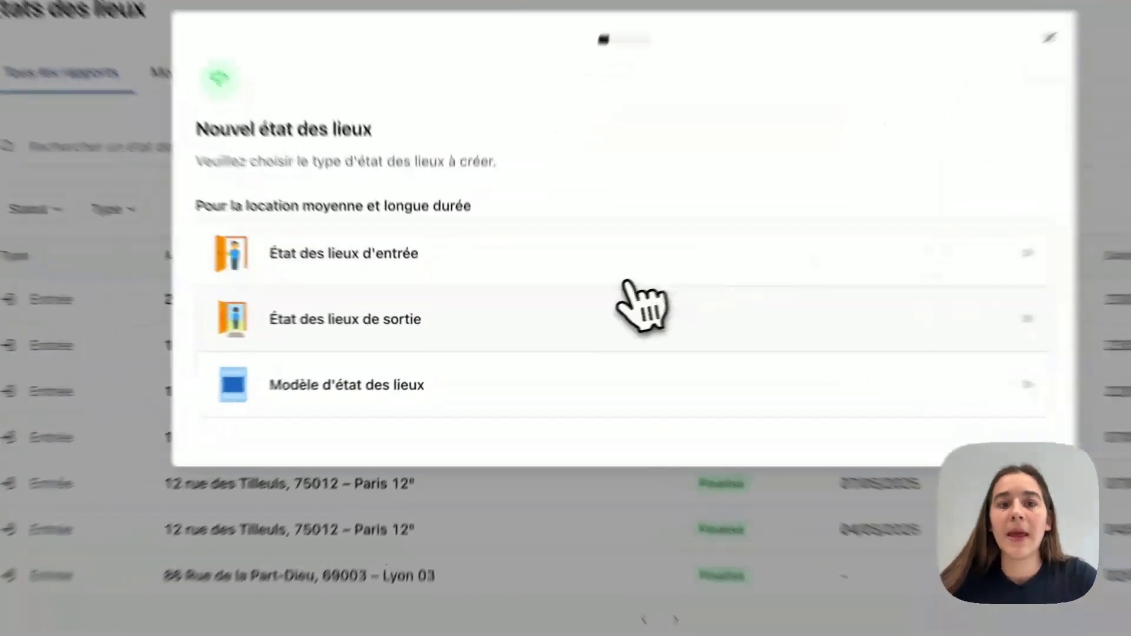
left_click(583, 253)
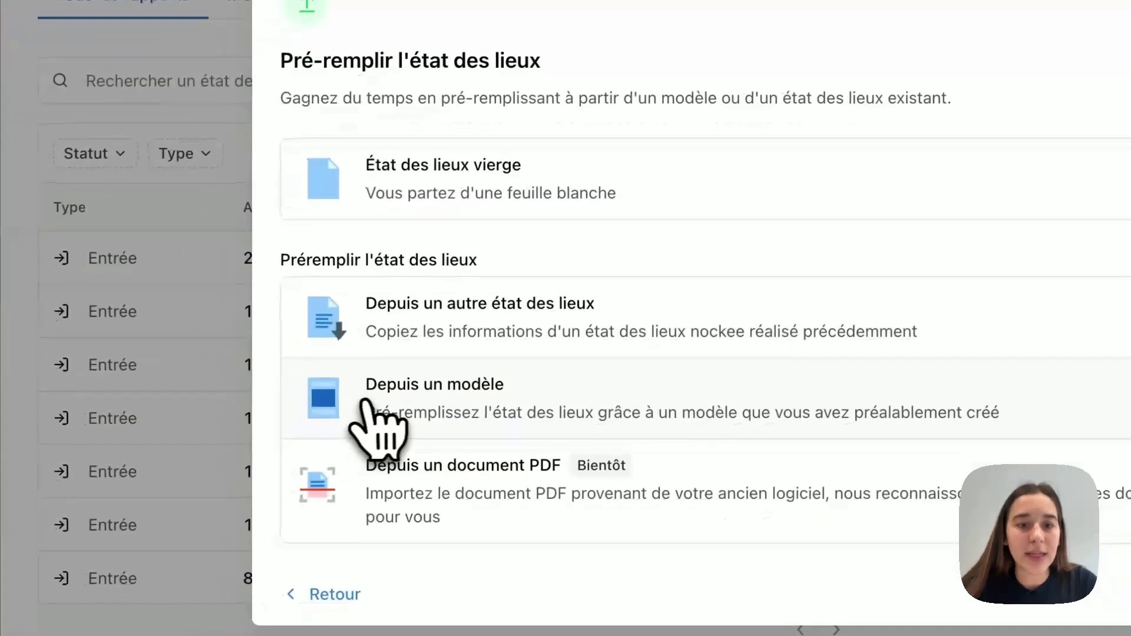
left_click(495, 407)
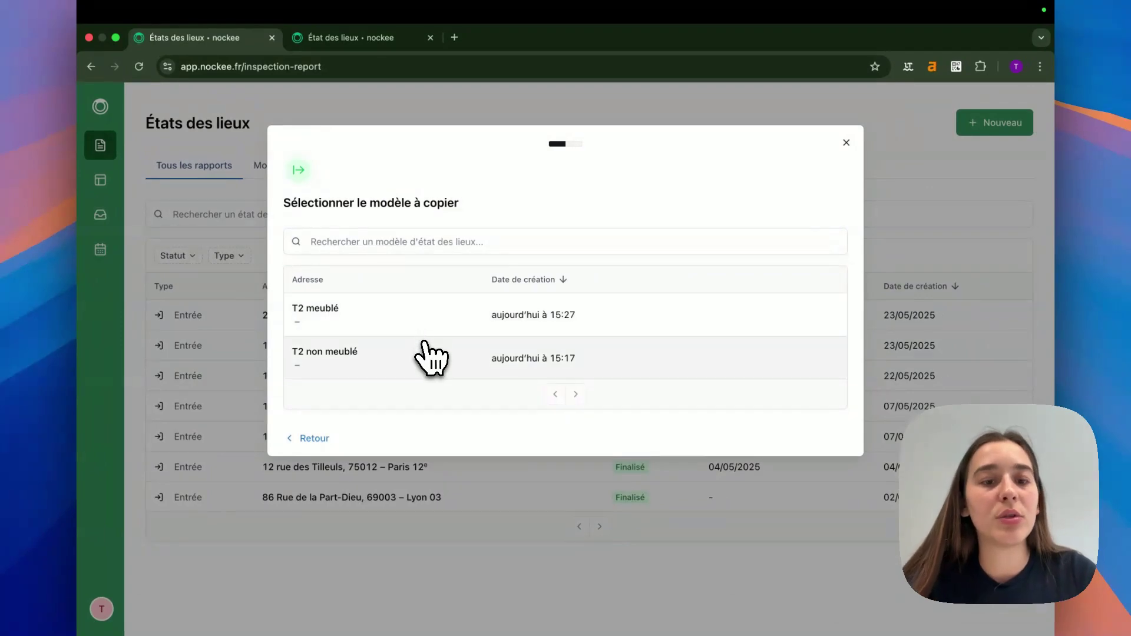
left_click(425, 347)
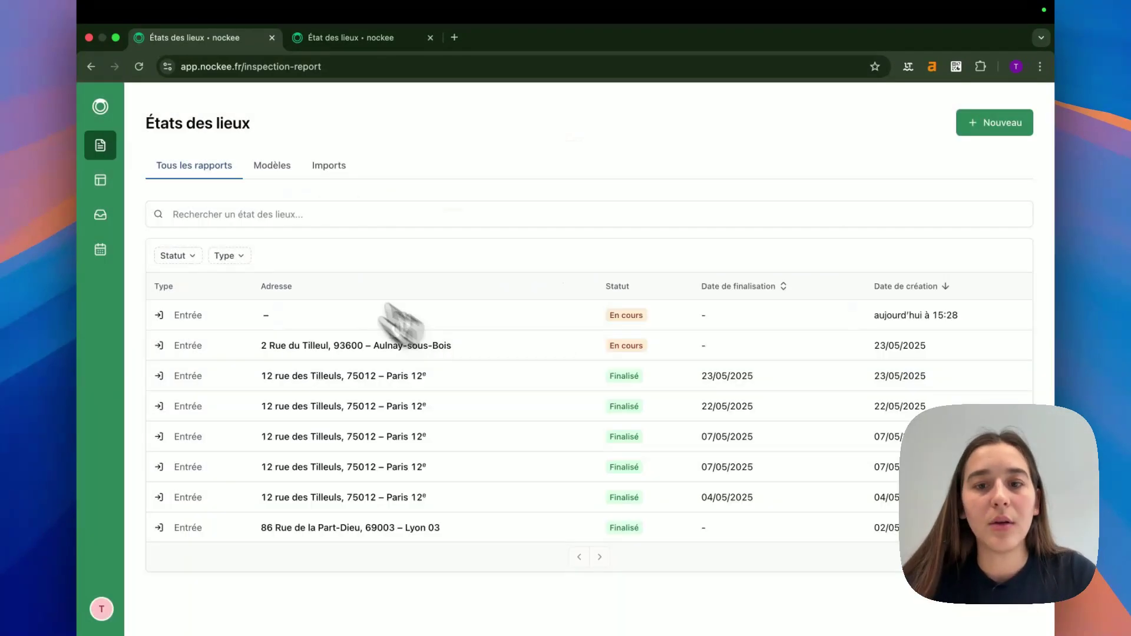